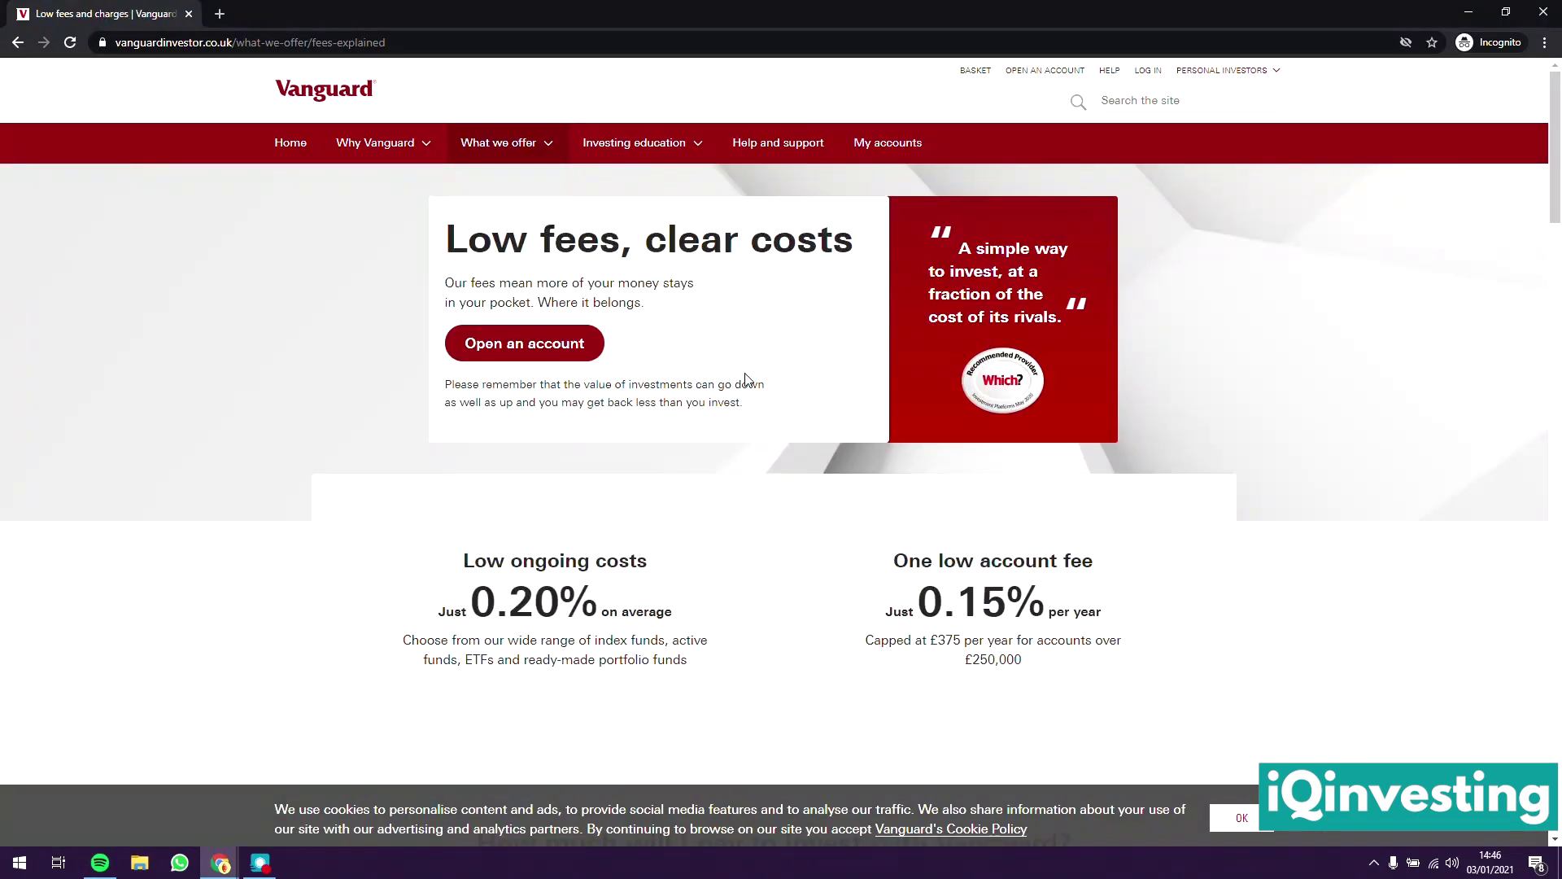
Review the fees page, covering ongoing costs, the account fee, the £20,000 investment example and the yearly cost breakdown.
{"action": "scroll", "coordinate": [763, 428], "scroll_direction": "down", "scroll_amount": 3}
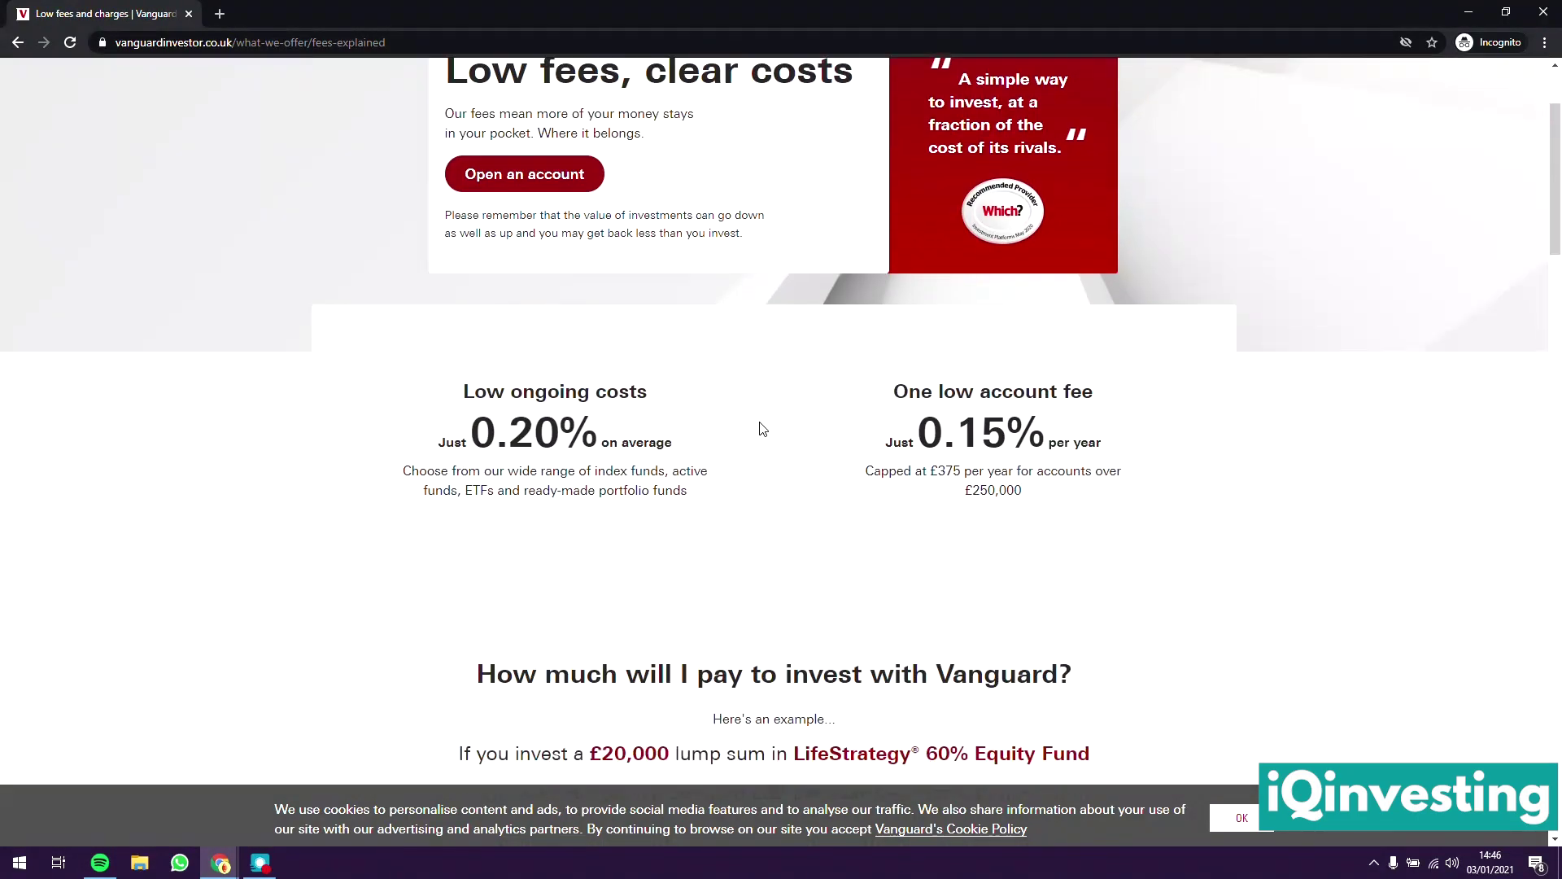
{"action": "scroll", "coordinate": [403, 421], "scroll_direction": "up", "scroll_amount": 1}
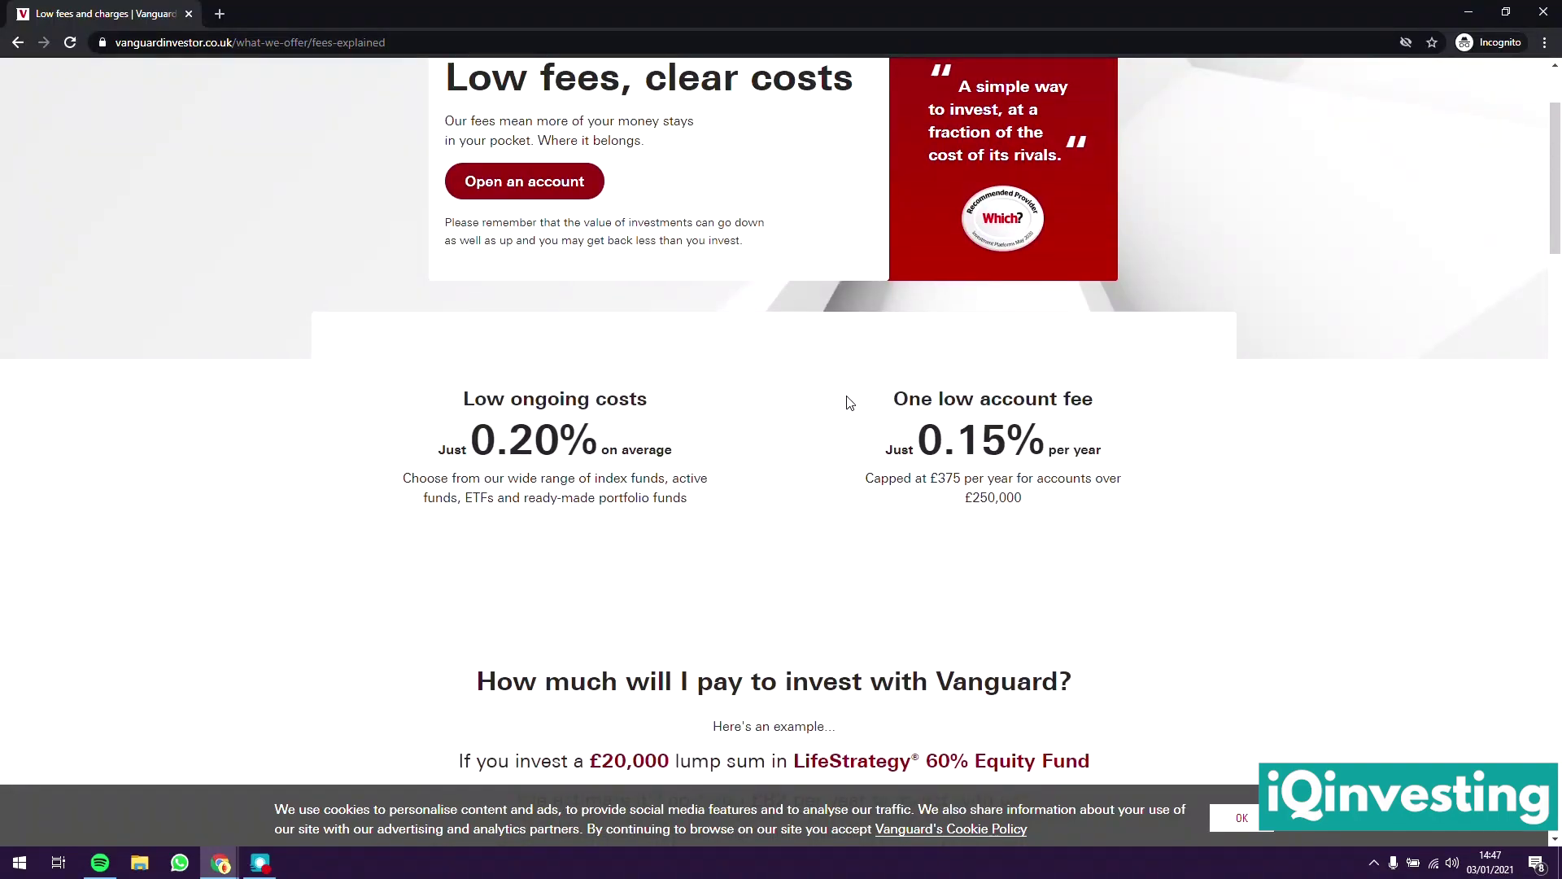
{"action": "scroll", "coordinate": [844, 404], "scroll_direction": "up", "scroll_amount": 1}
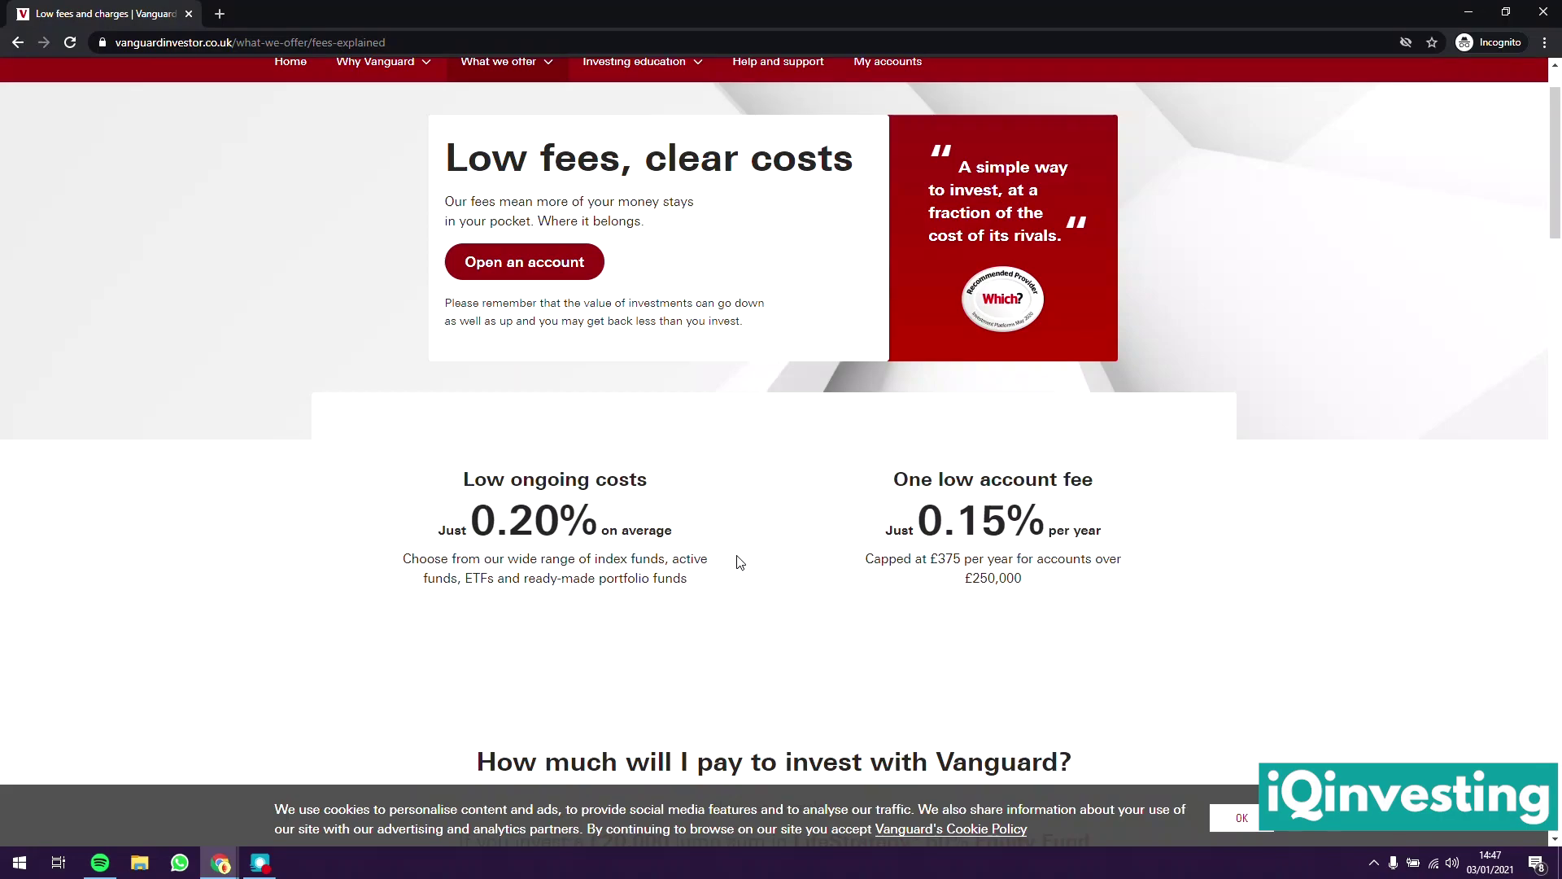
{"action": "scroll", "coordinate": [740, 562], "scroll_direction": "down", "scroll_amount": 7}
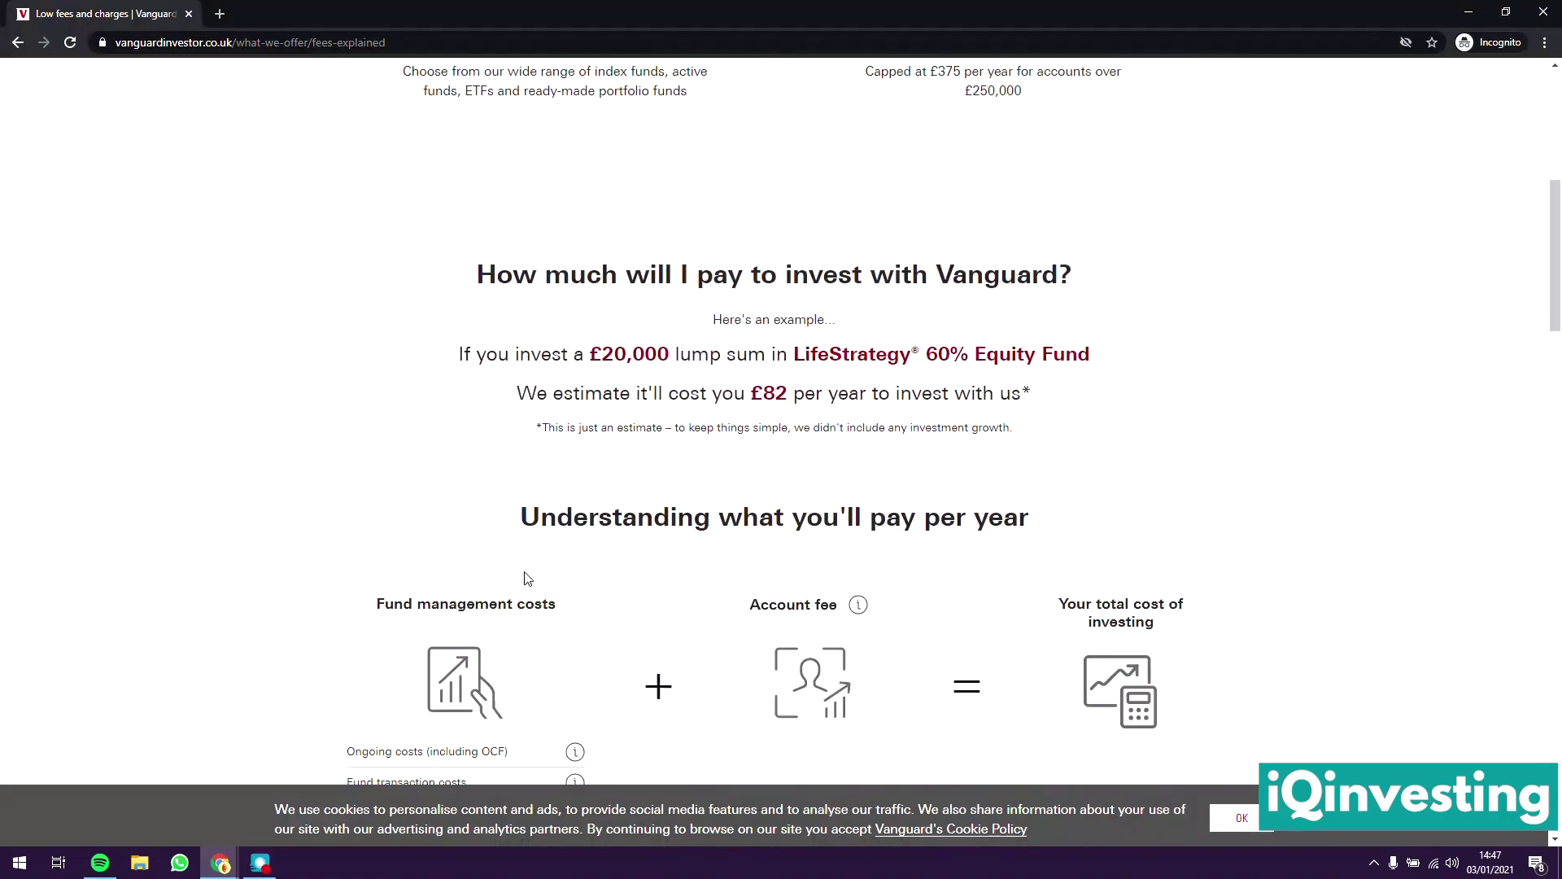
{"action": "scroll", "coordinate": [412, 566], "scroll_direction": "down", "scroll_amount": 2}
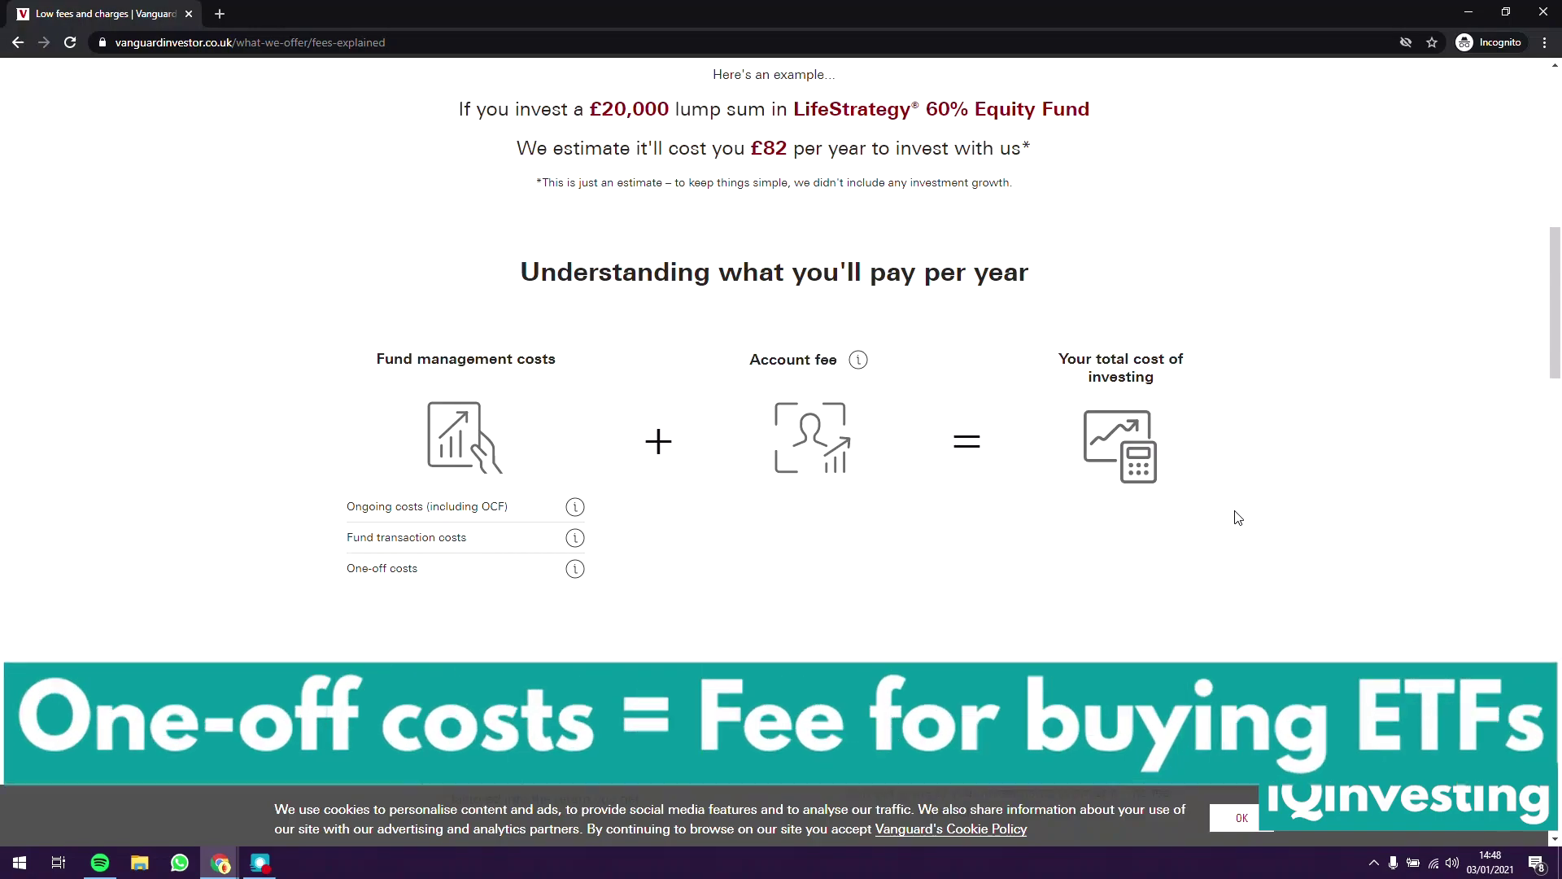
{"action": "scroll", "coordinate": [1200, 525], "scroll_direction": "up", "scroll_amount": 10}
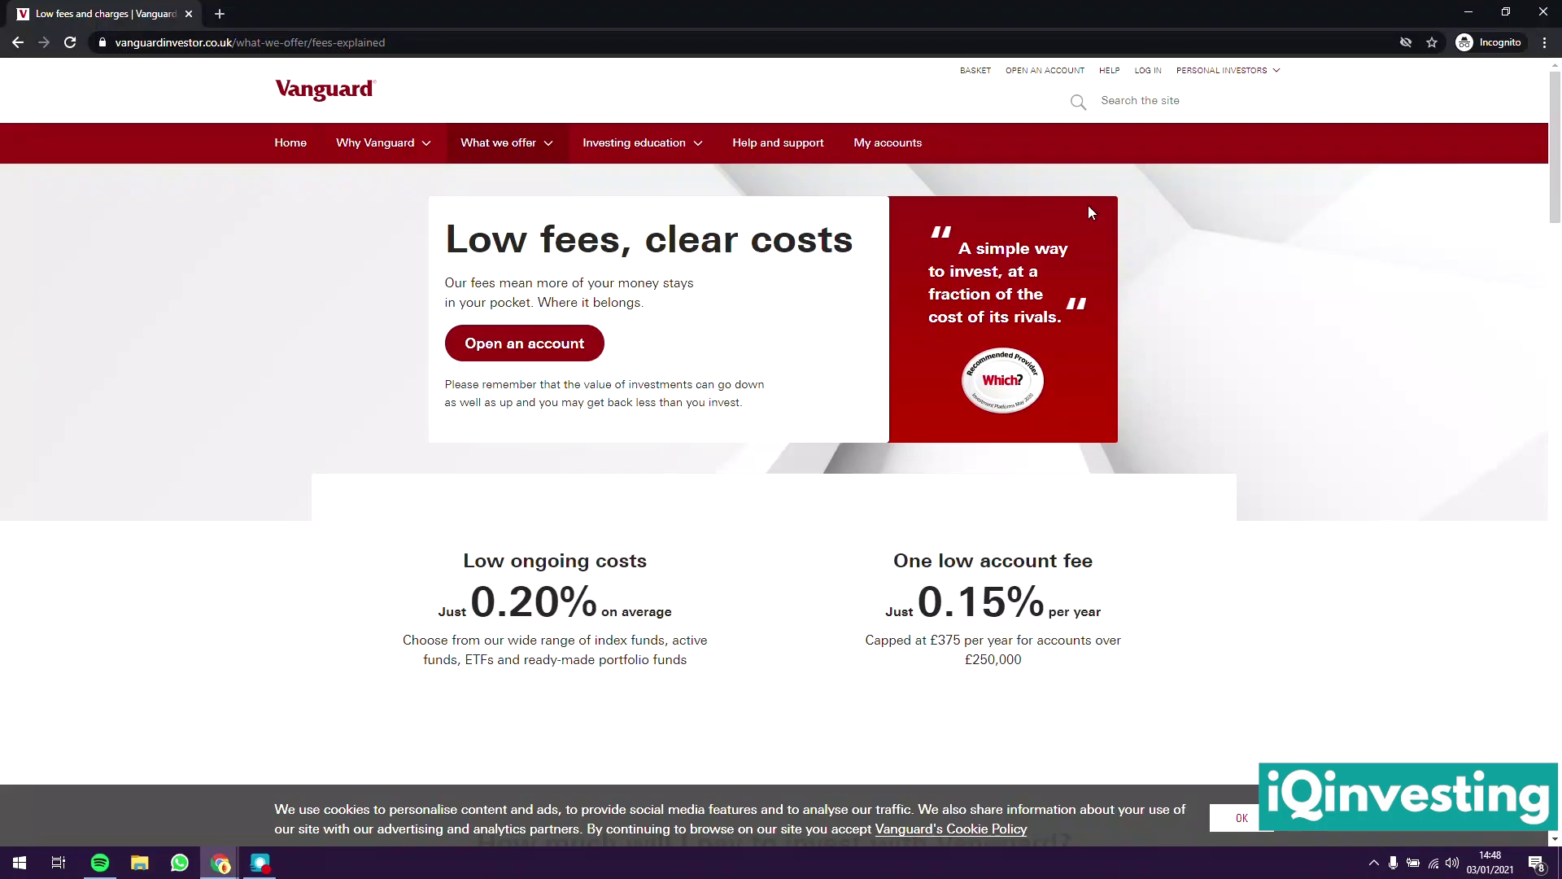
Start a new account application from the site's home page and choose to open a Vanguard stocks & shares ISA.
{"action": "left_click", "coordinate": [276, 151]}
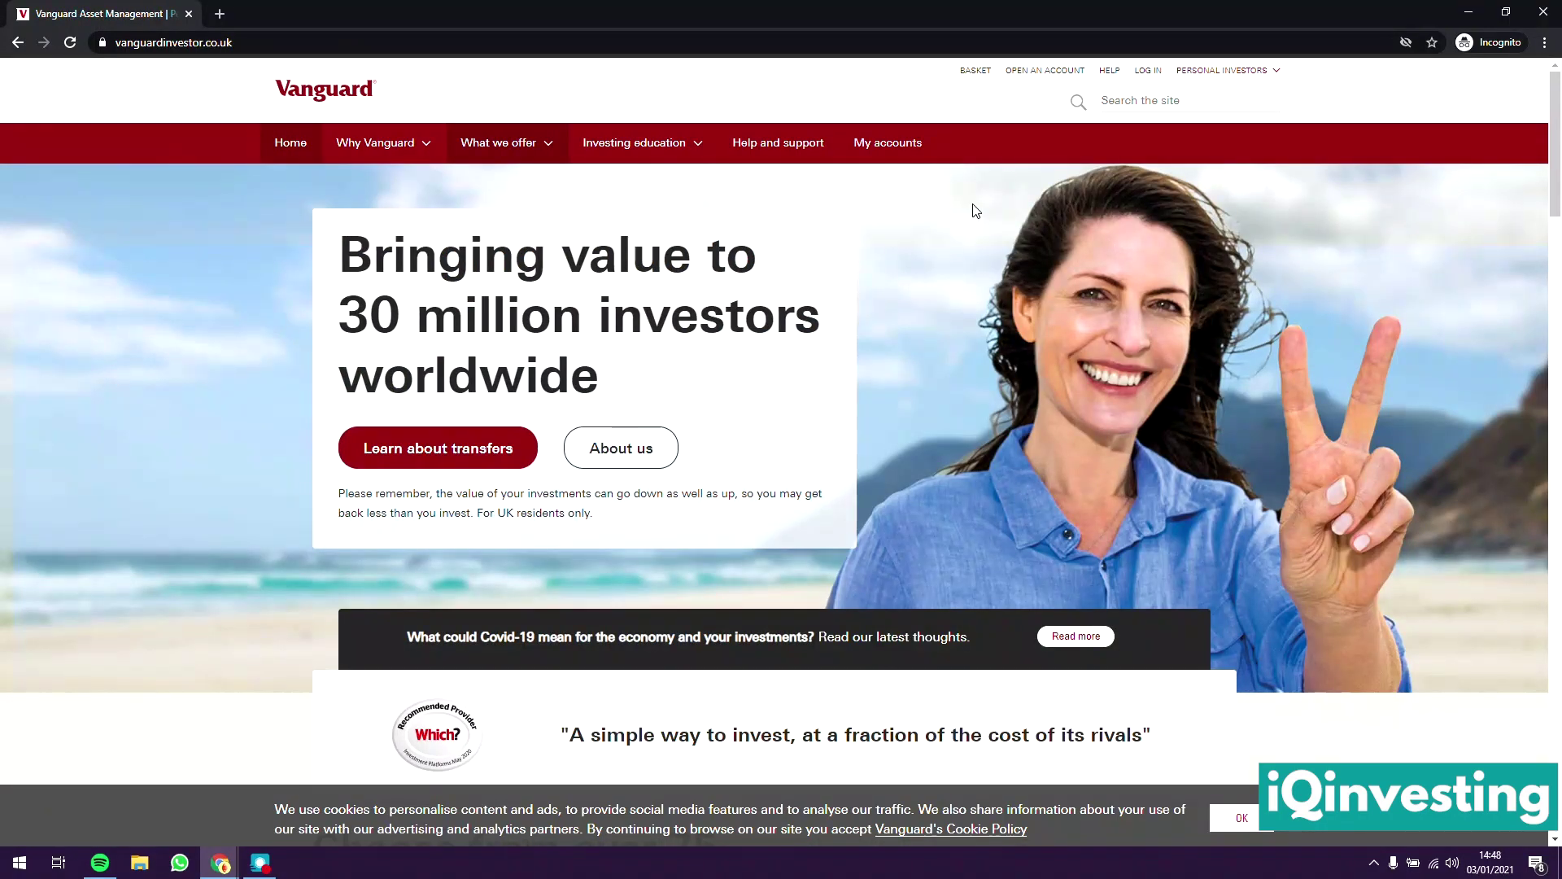
{"action": "left_click", "coordinate": [1040, 72]}
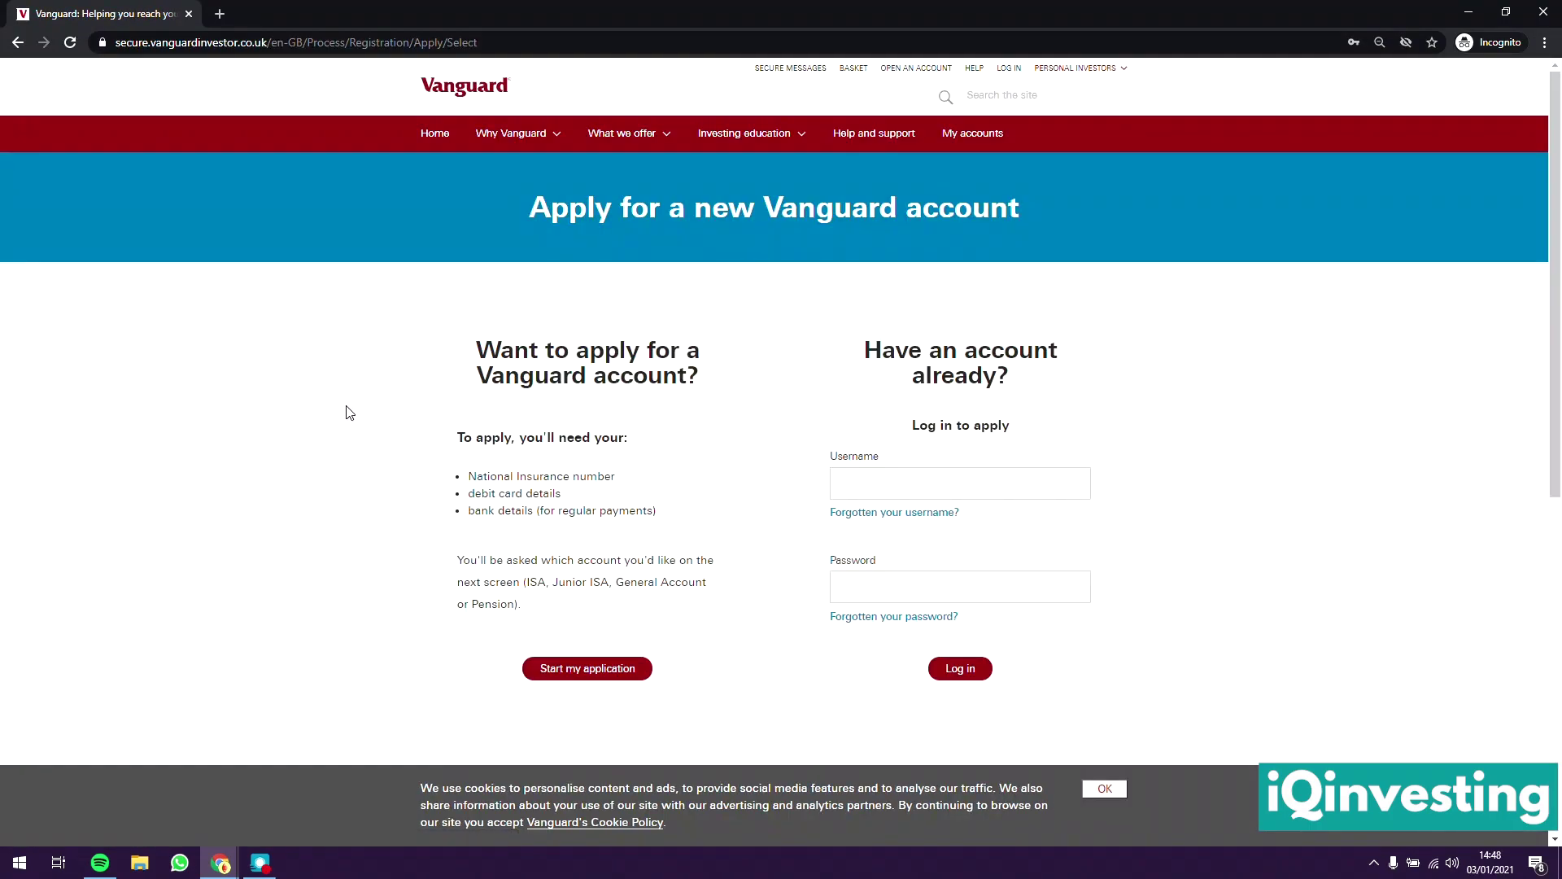
{"action": "left_click", "coordinate": [592, 671]}
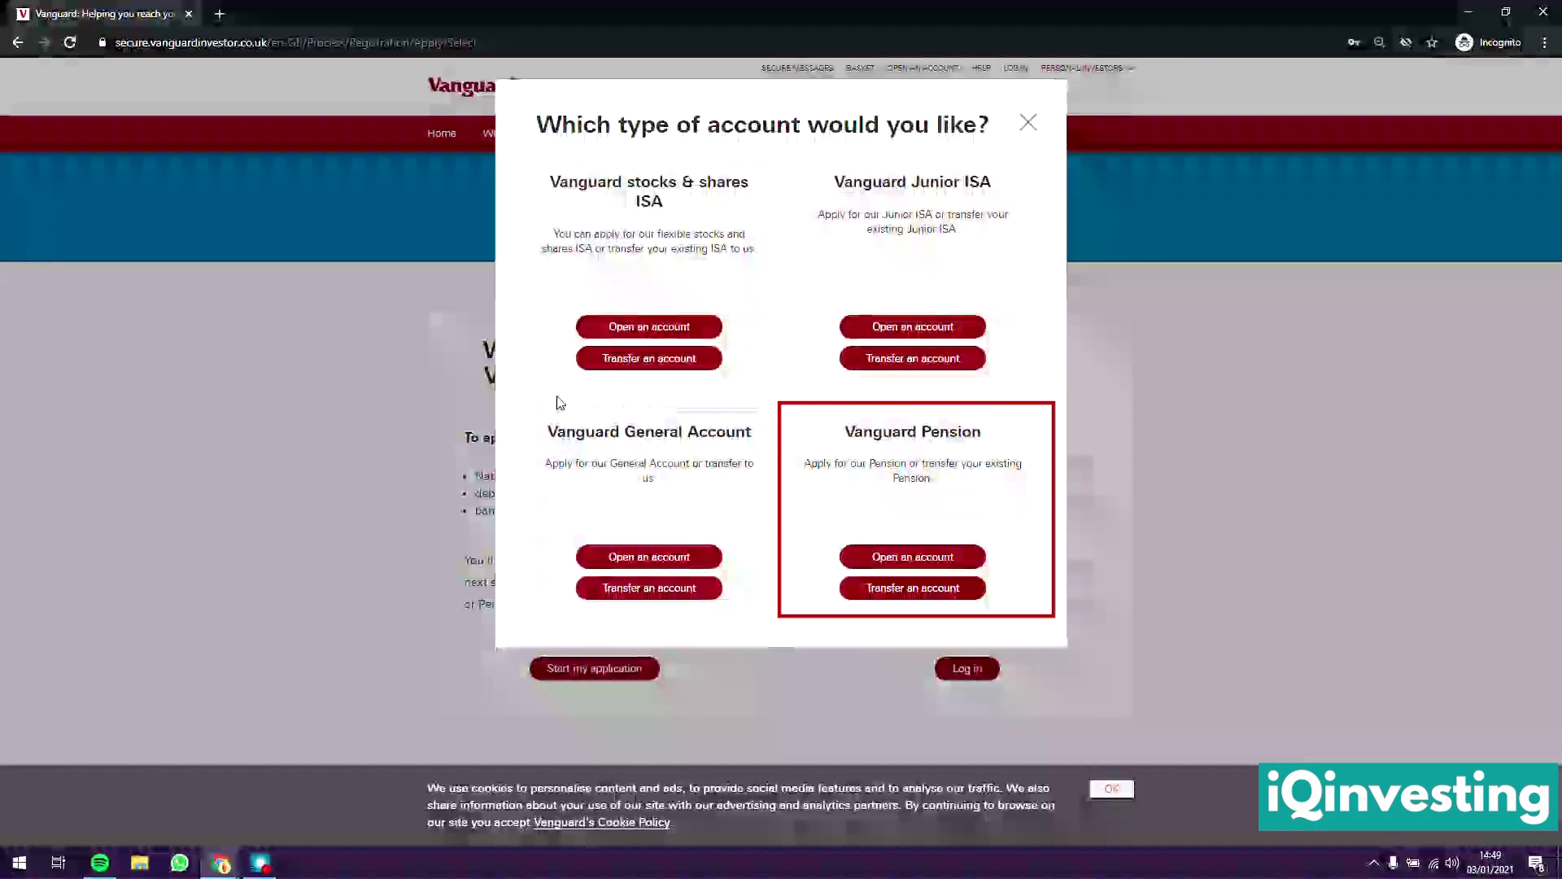
{"action": "left_click", "coordinate": [656, 330]}
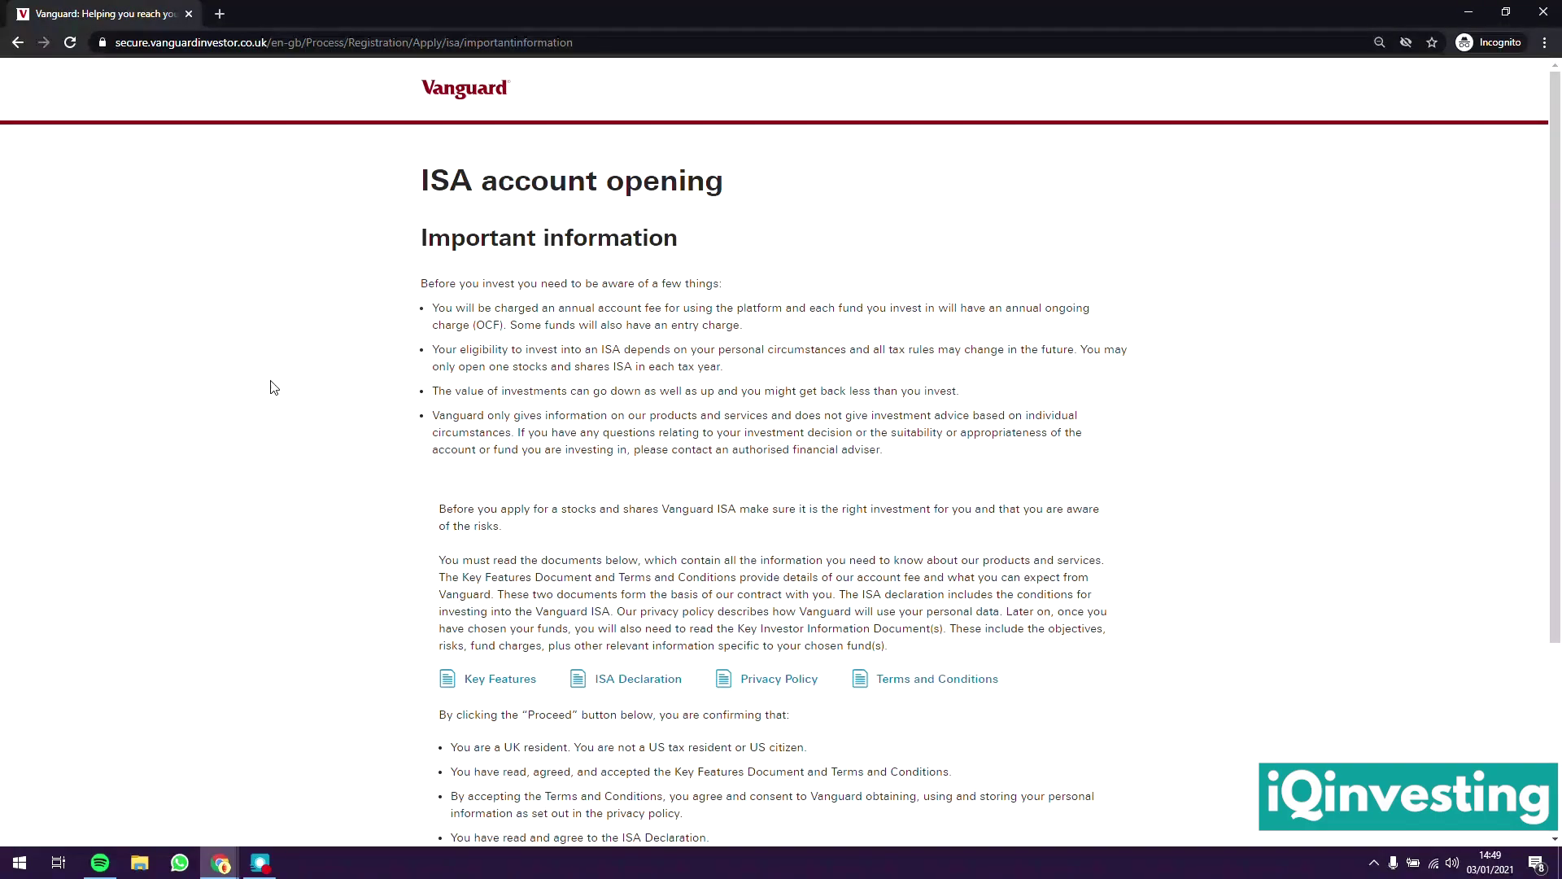
Confirm that the ISA documents have been read and proceed to the investment choices.
{"action": "scroll", "coordinate": [273, 387], "scroll_direction": "down", "scroll_amount": 1}
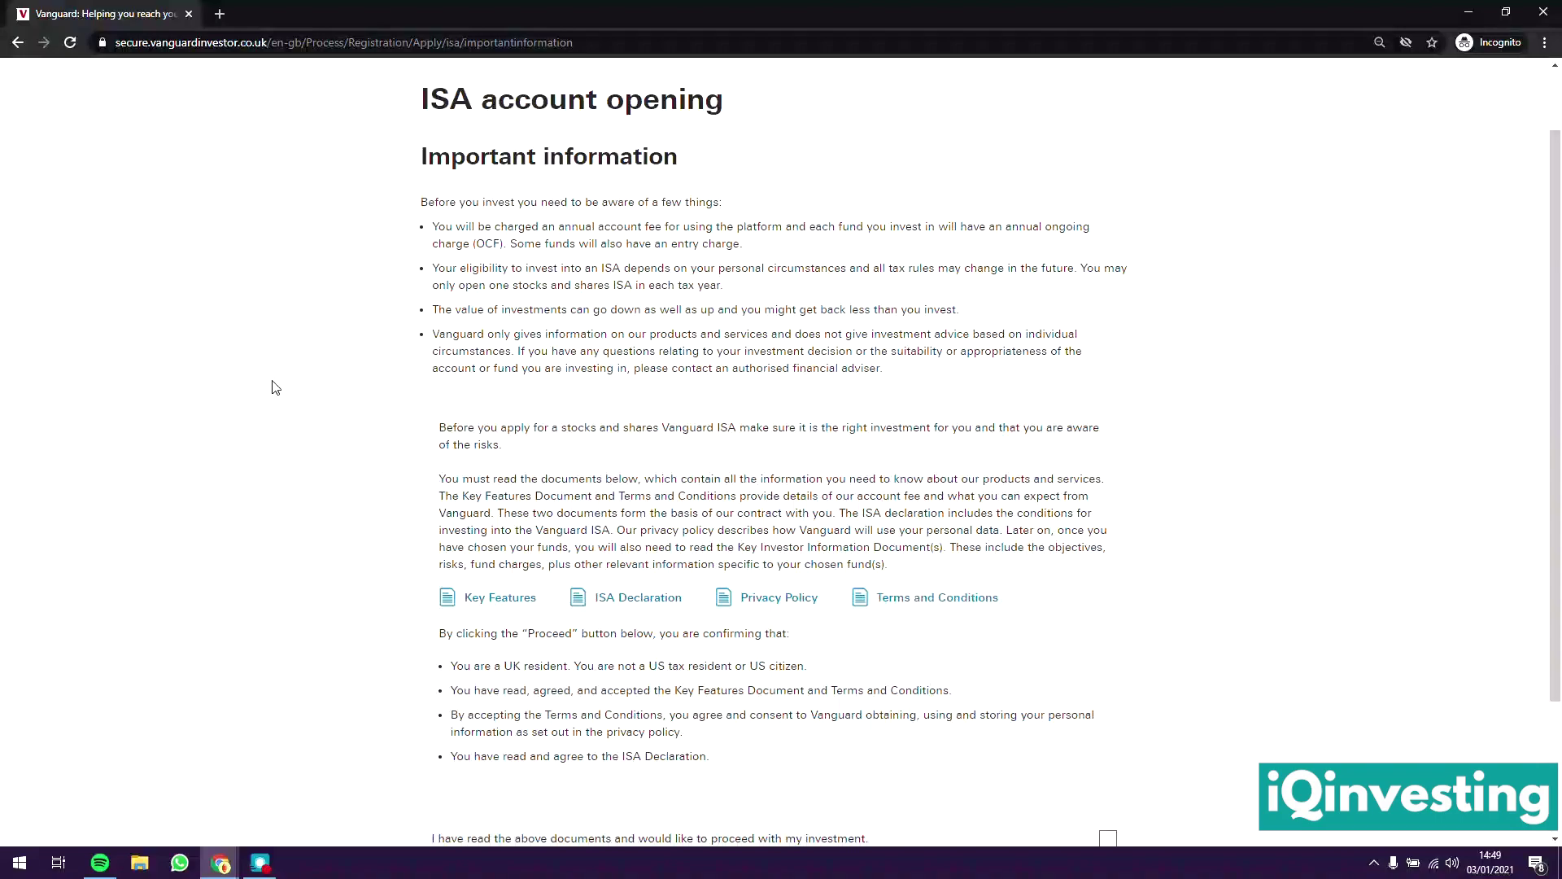
{"action": "scroll", "coordinate": [278, 351], "scroll_direction": "down", "scroll_amount": 1}
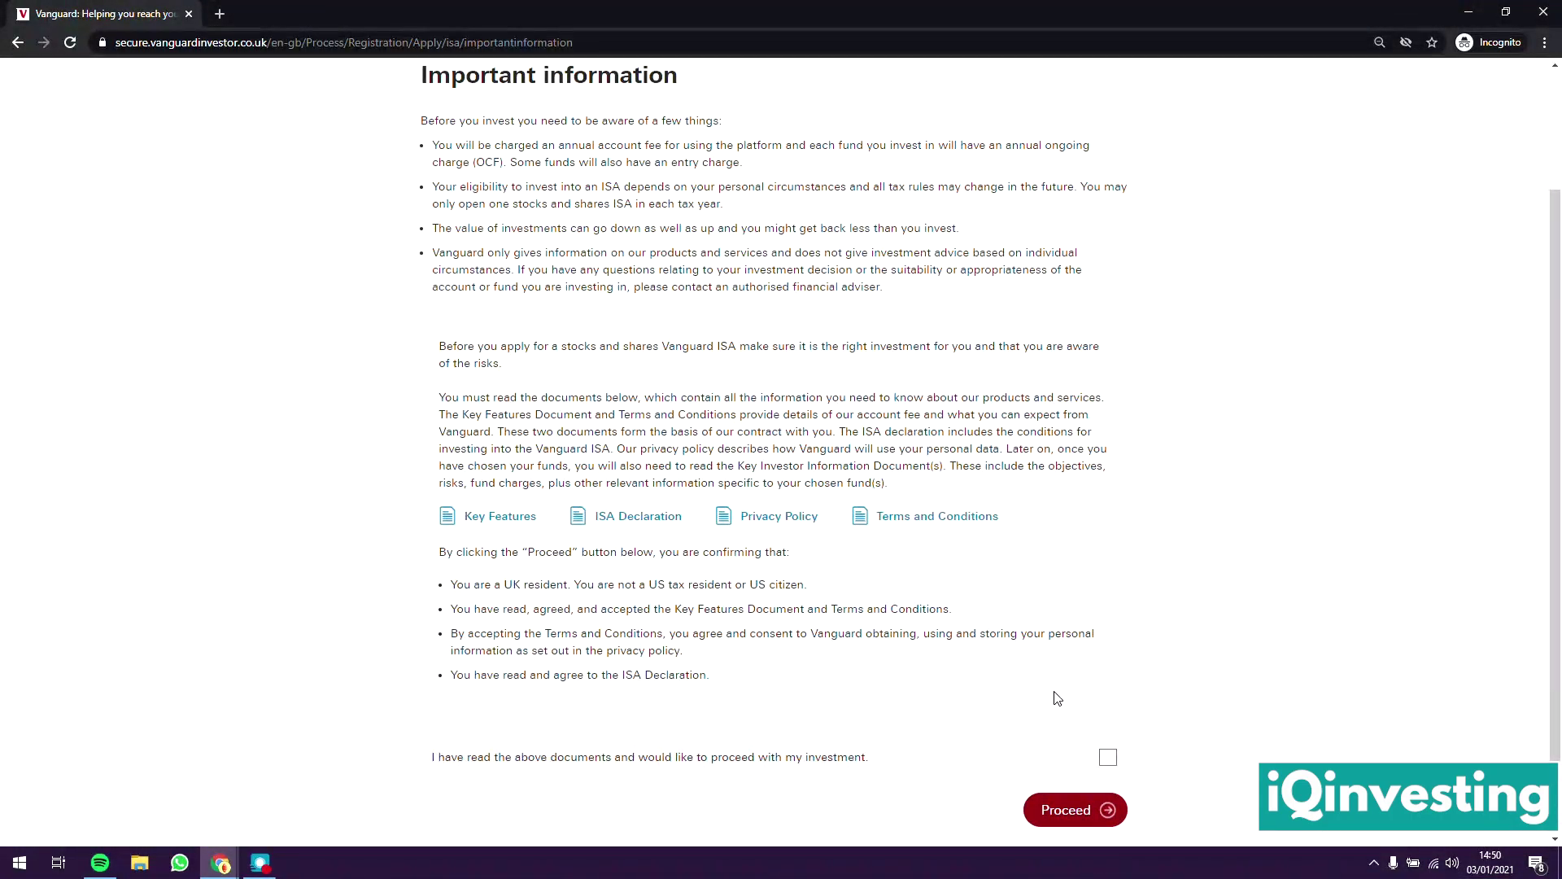
{"action": "left_click", "coordinate": [1109, 758]}
{"action": "left_click", "coordinate": [1112, 819]}
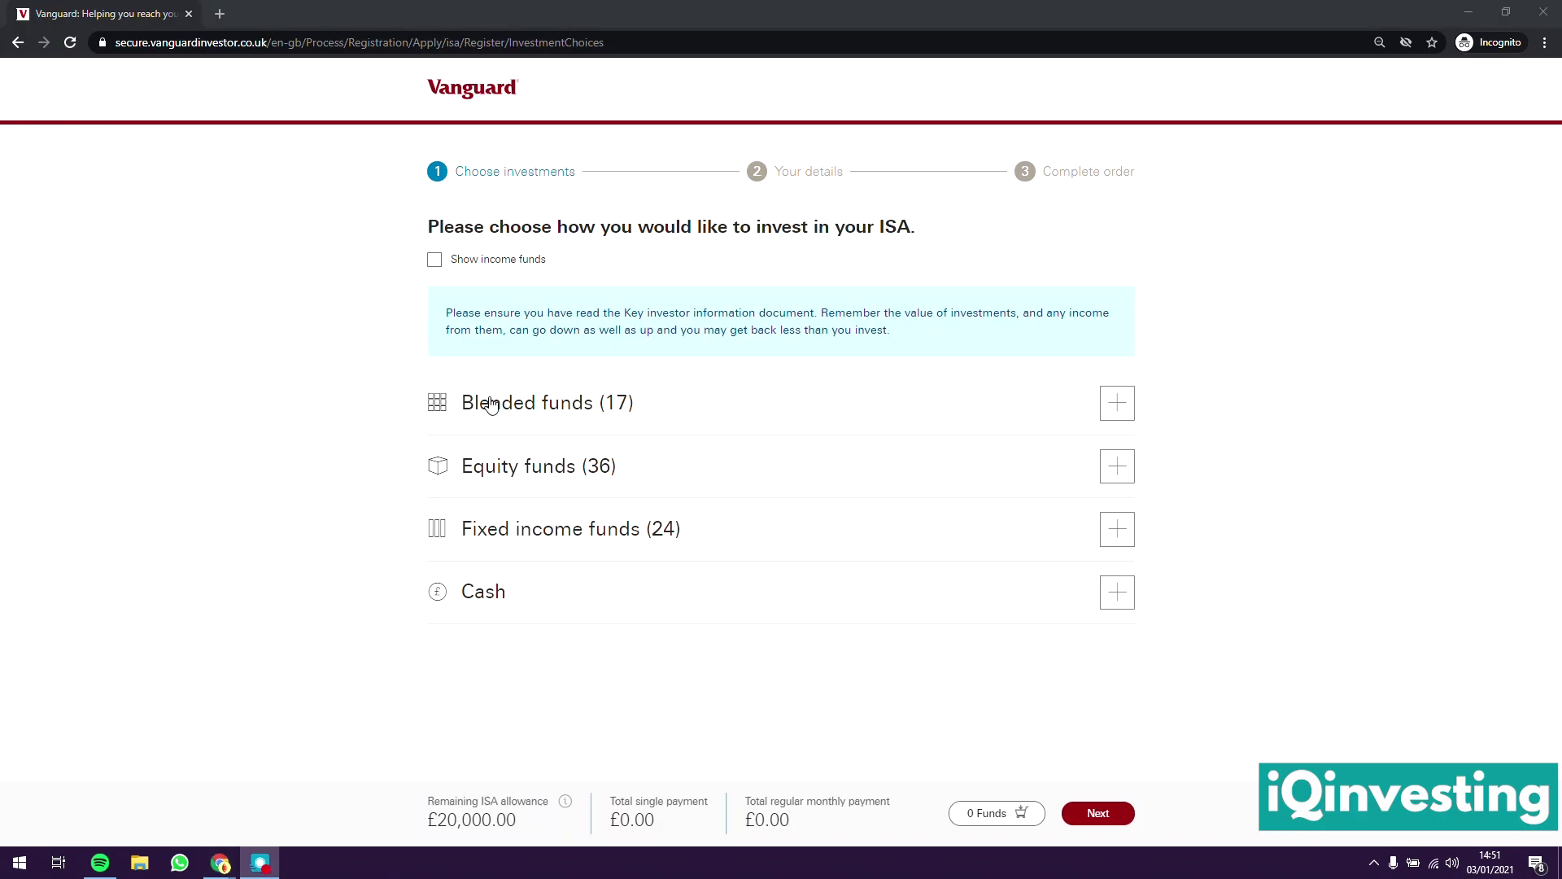
Expand the Blended funds category and review its LifeStrategy and Target Retirement funds.
{"action": "left_click", "coordinate": [1115, 404]}
{"action": "scroll", "coordinate": [1207, 454], "scroll_direction": "down", "scroll_amount": 3}
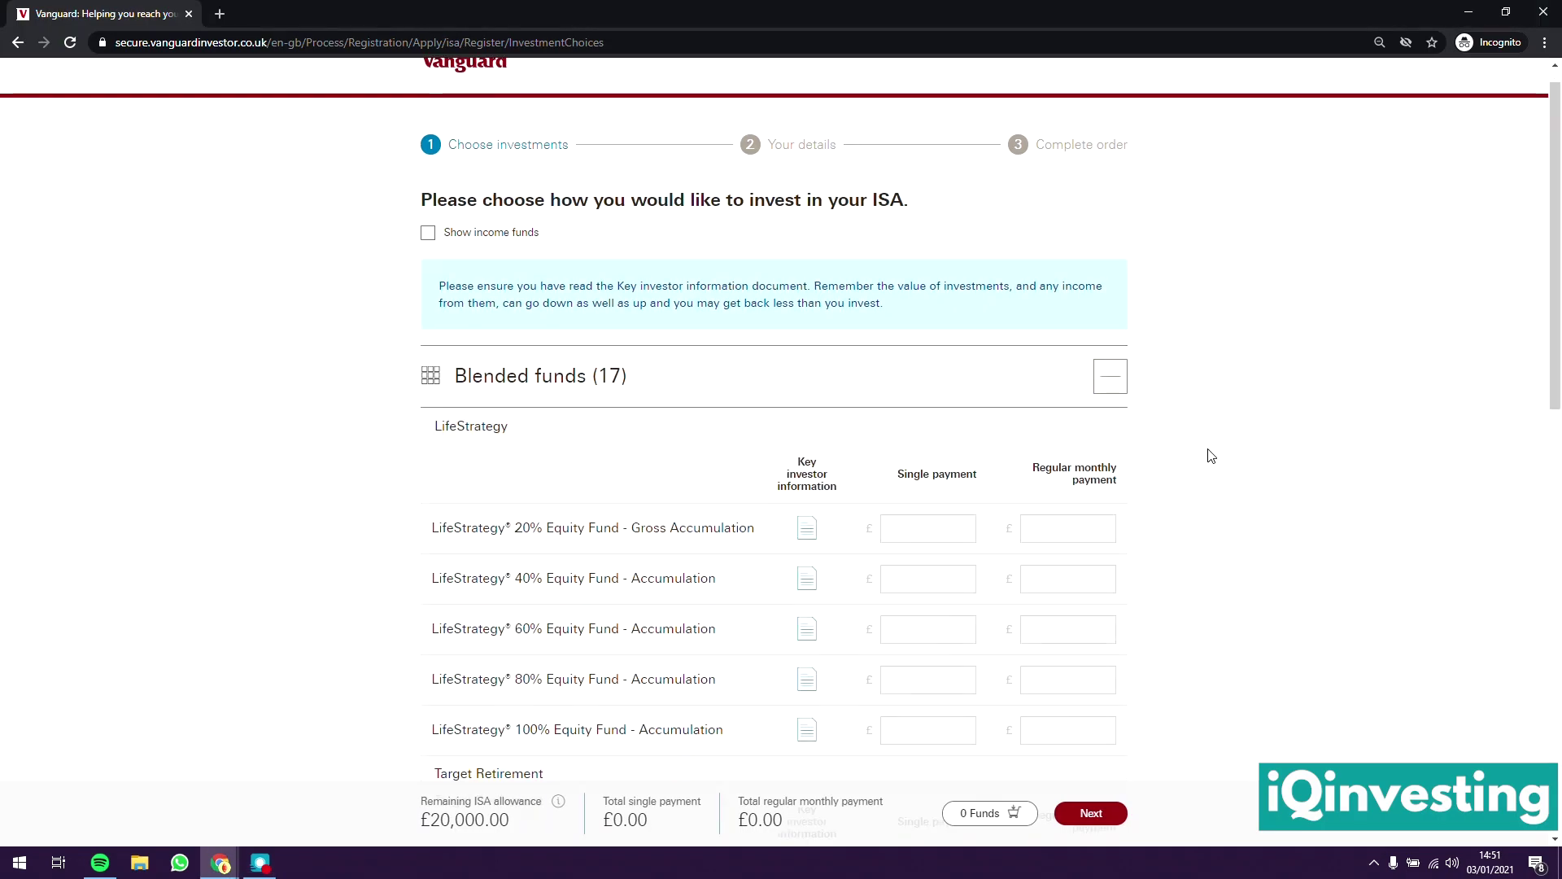
{"action": "scroll", "coordinate": [1210, 454], "scroll_direction": "down", "scroll_amount": 5}
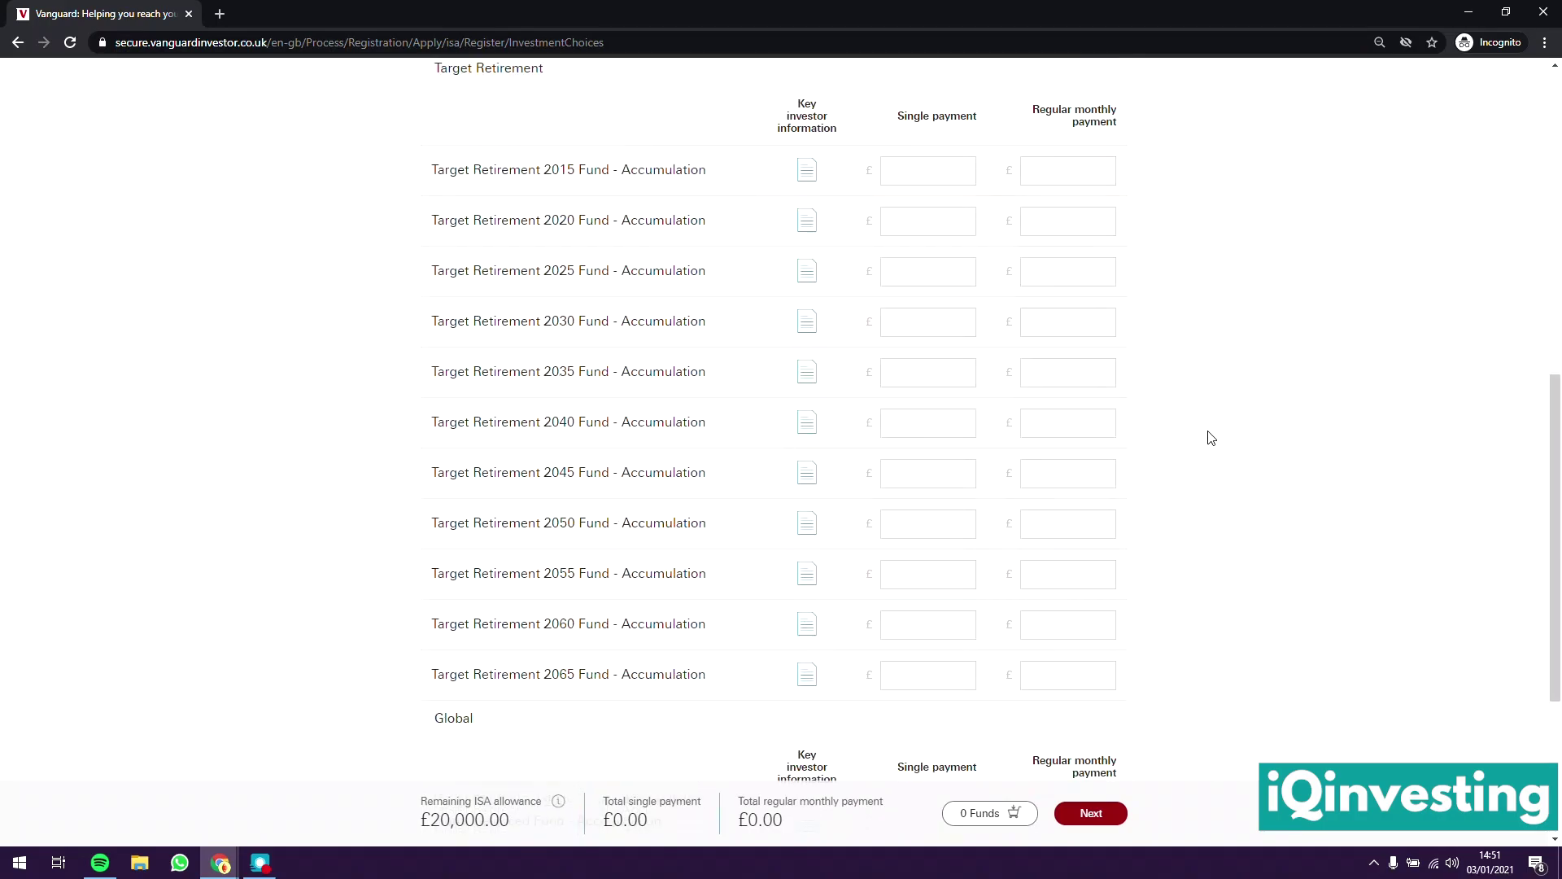
{"action": "scroll", "coordinate": [1210, 437], "scroll_direction": "up", "scroll_amount": 2}
{"action": "scroll", "coordinate": [1212, 437], "scroll_direction": "down", "scroll_amount": 5}
{"action": "scroll", "coordinate": [1212, 431], "scroll_direction": "up", "scroll_amount": 4}
{"action": "scroll", "coordinate": [1212, 429], "scroll_direction": "up", "scroll_amount": 3}
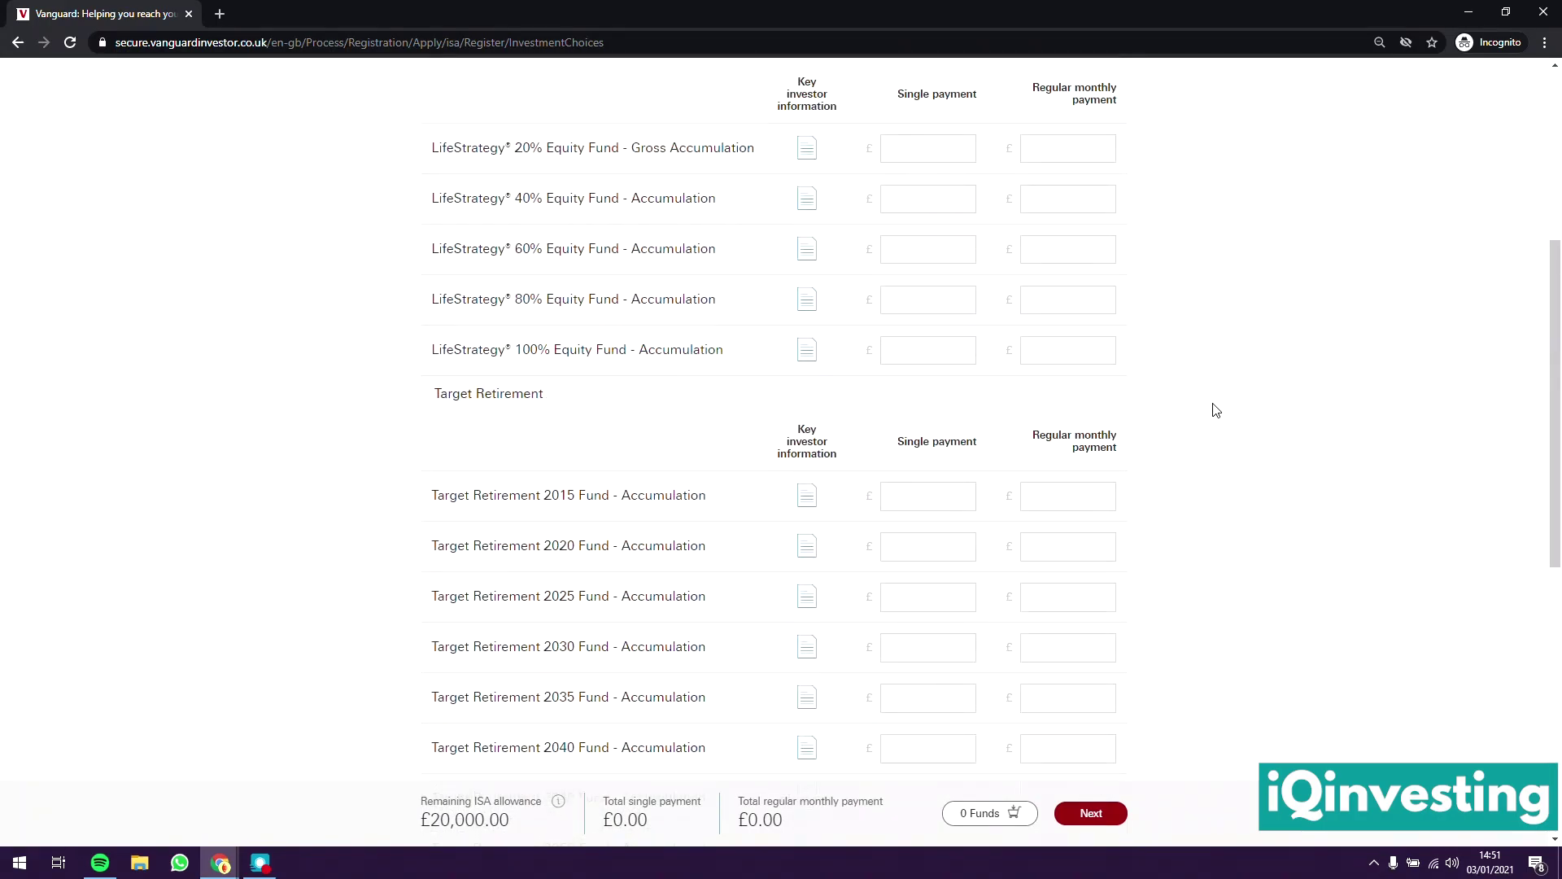
{"action": "scroll", "coordinate": [1216, 409], "scroll_direction": "up", "scroll_amount": 1}
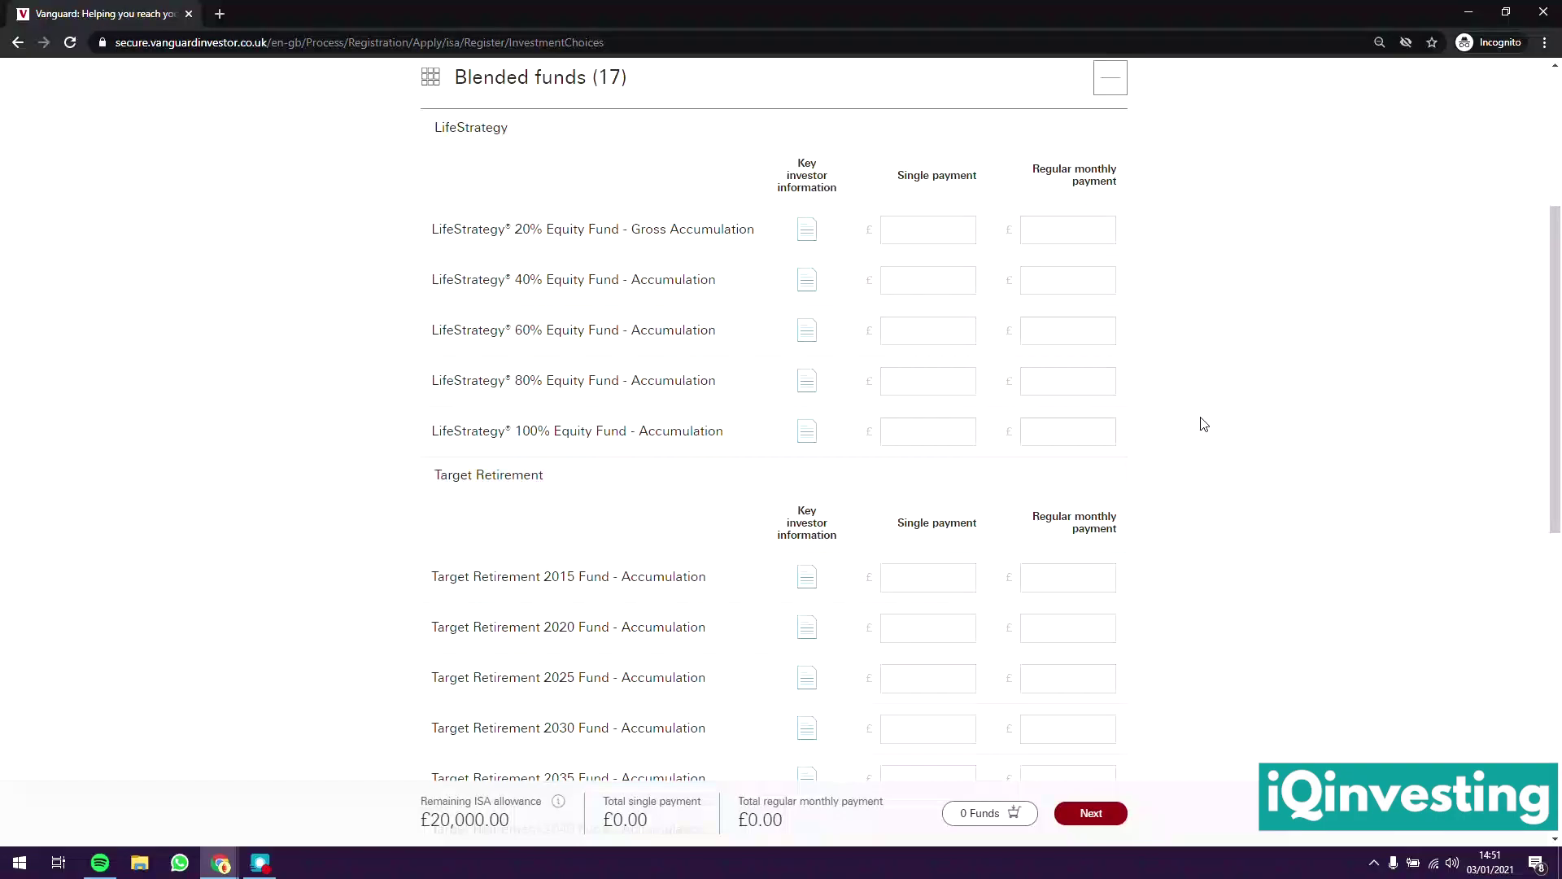
{"action": "scroll", "coordinate": [390, 258], "scroll_direction": "down", "scroll_amount": 5}
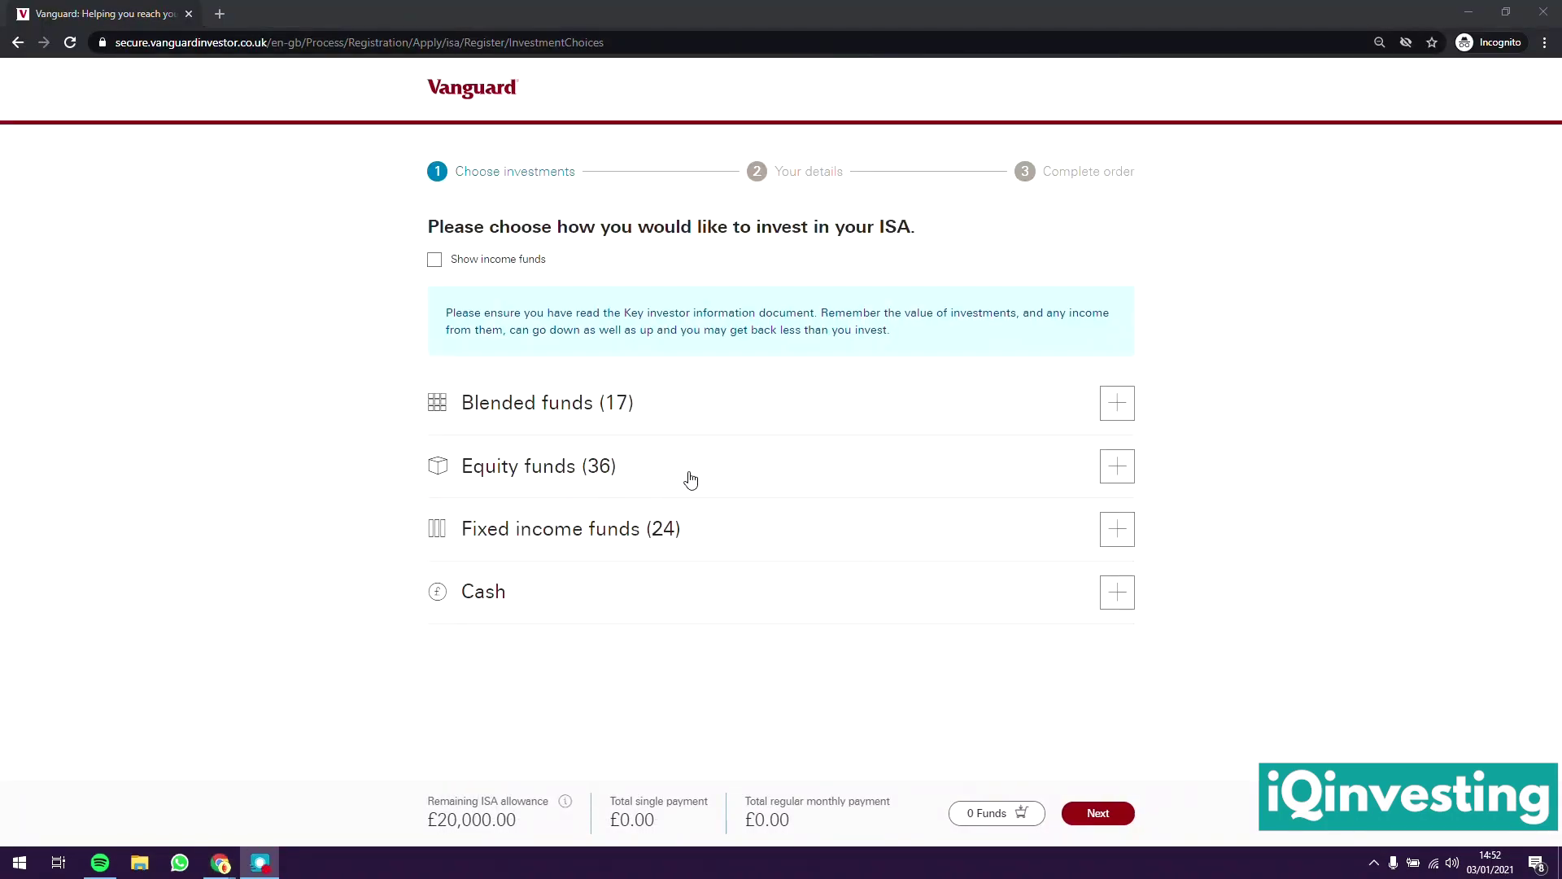
Expand the Equity funds category and review the funds listed under Europe and Global.
{"action": "left_click", "coordinate": [1104, 471]}
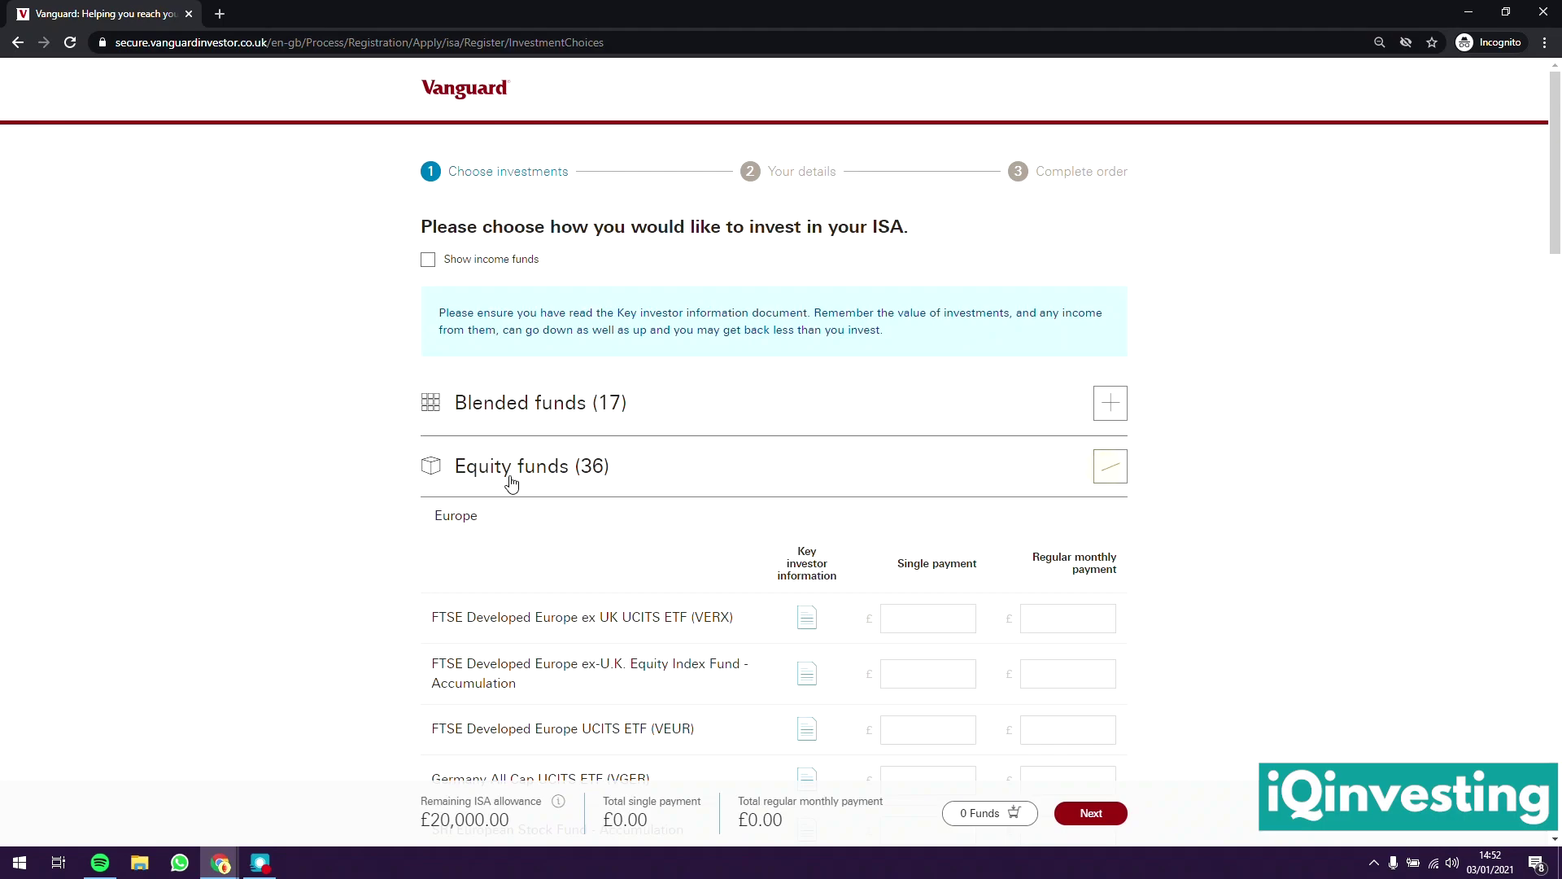
{"action": "scroll", "coordinate": [240, 463], "scroll_direction": "down", "scroll_amount": 1}
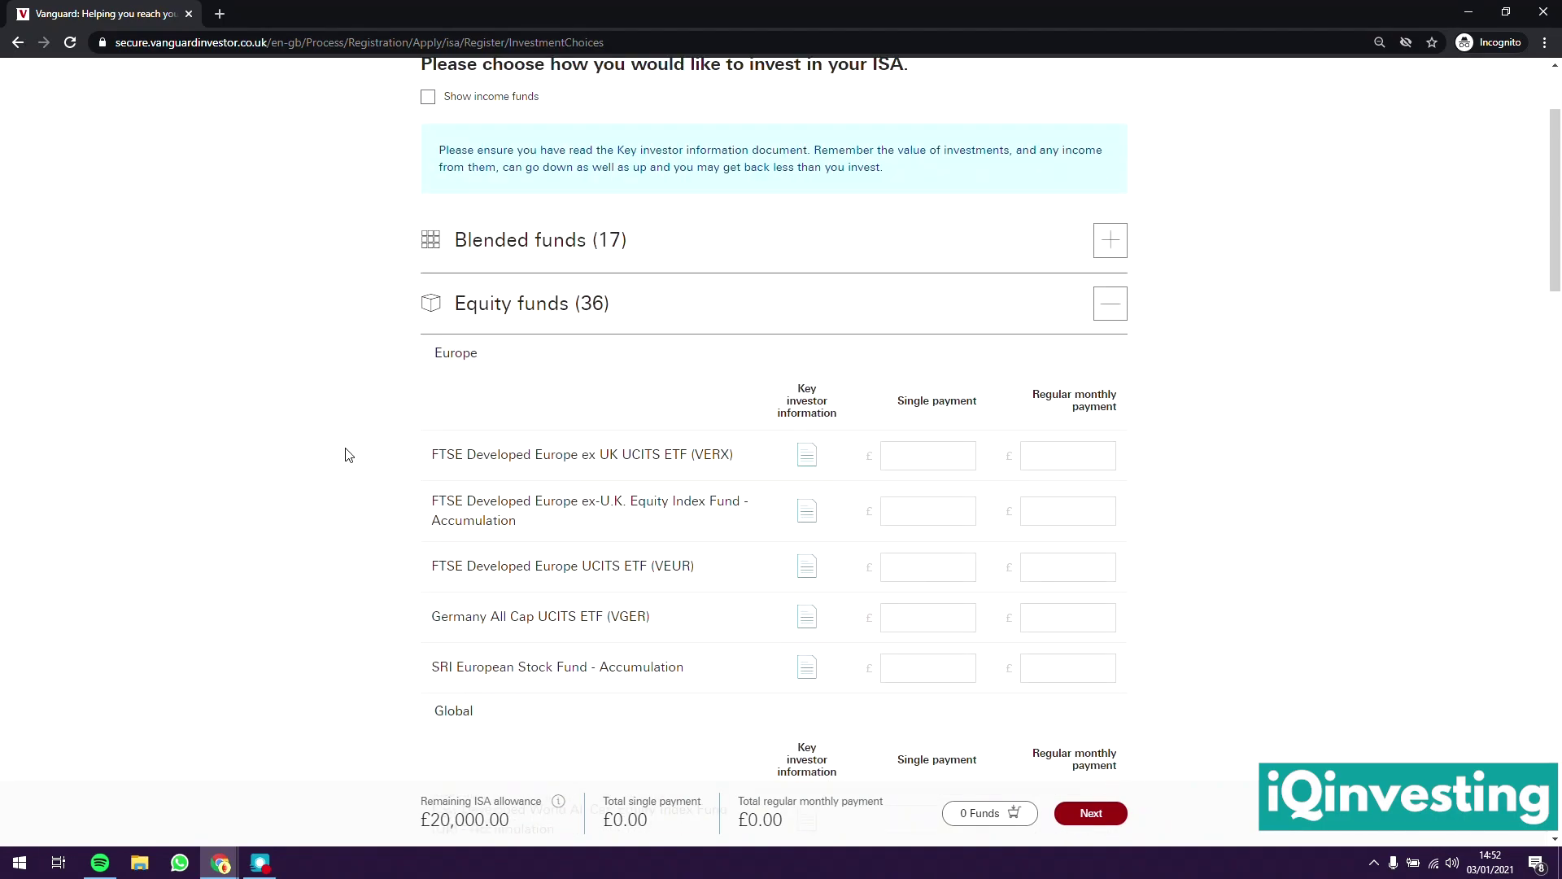
{"action": "scroll", "coordinate": [366, 454], "scroll_direction": "down", "scroll_amount": 2}
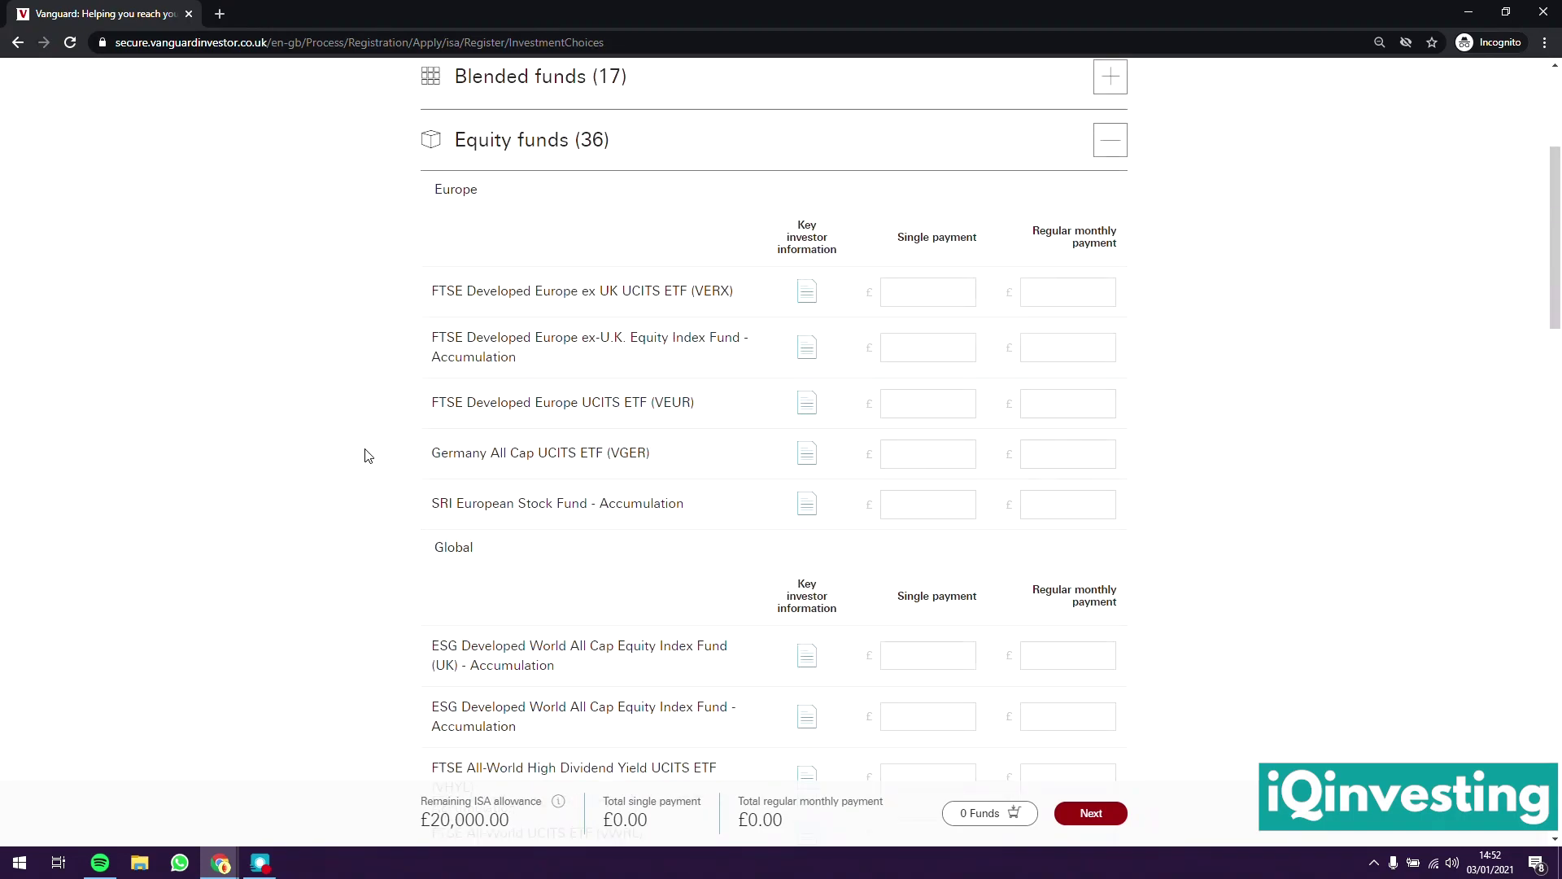
{"action": "scroll", "coordinate": [366, 454], "scroll_direction": "down", "scroll_amount": 1}
{"action": "scroll", "coordinate": [366, 455], "scroll_direction": "down", "scroll_amount": 2}
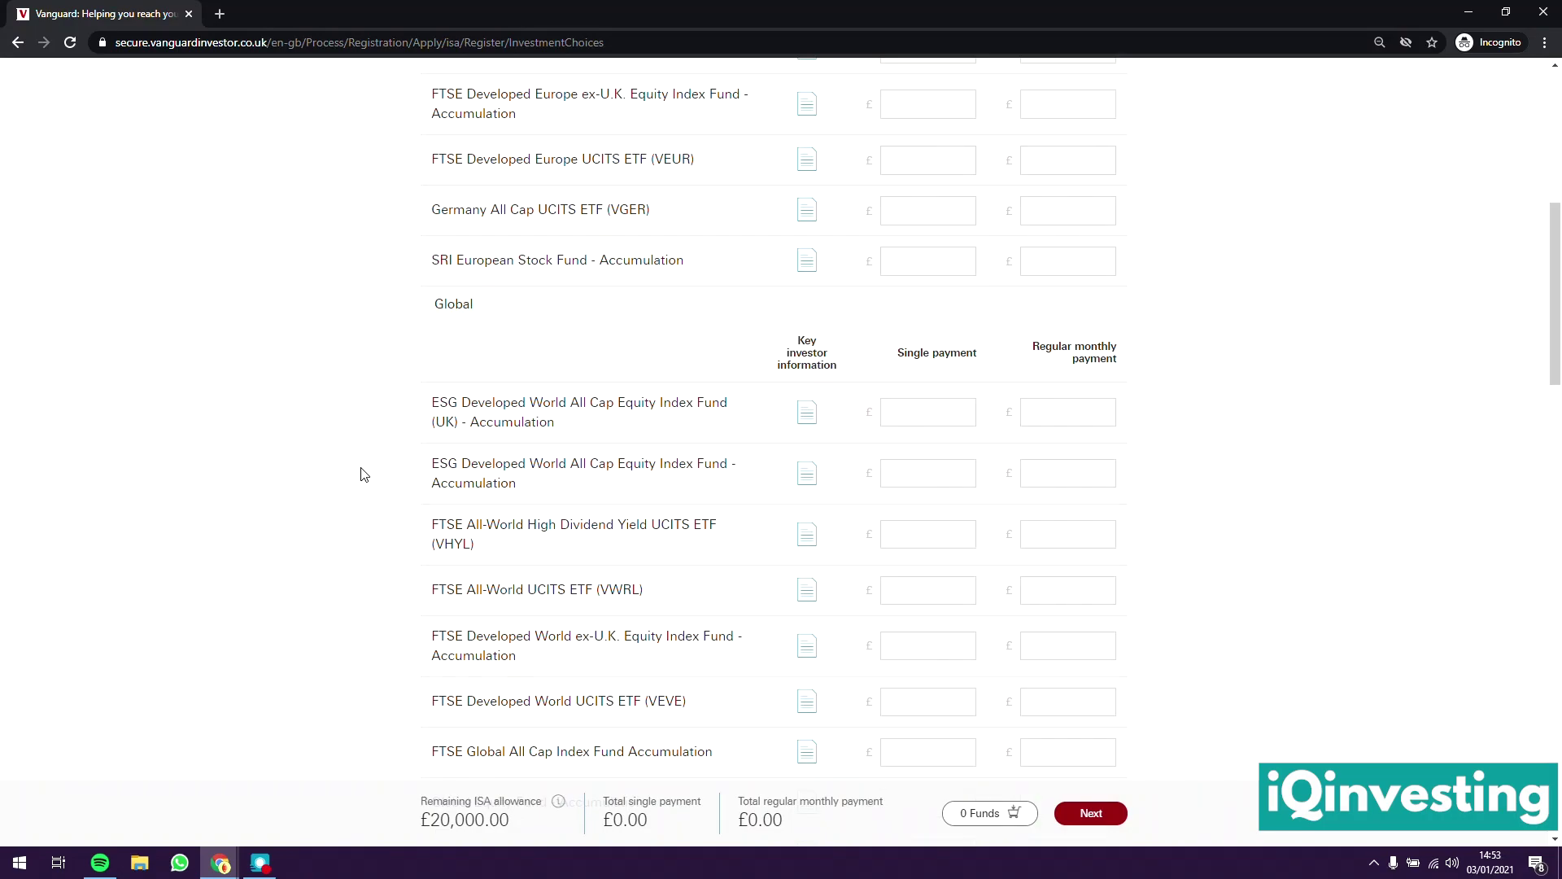
{"action": "scroll", "coordinate": [386, 471], "scroll_direction": "up", "scroll_amount": 4}
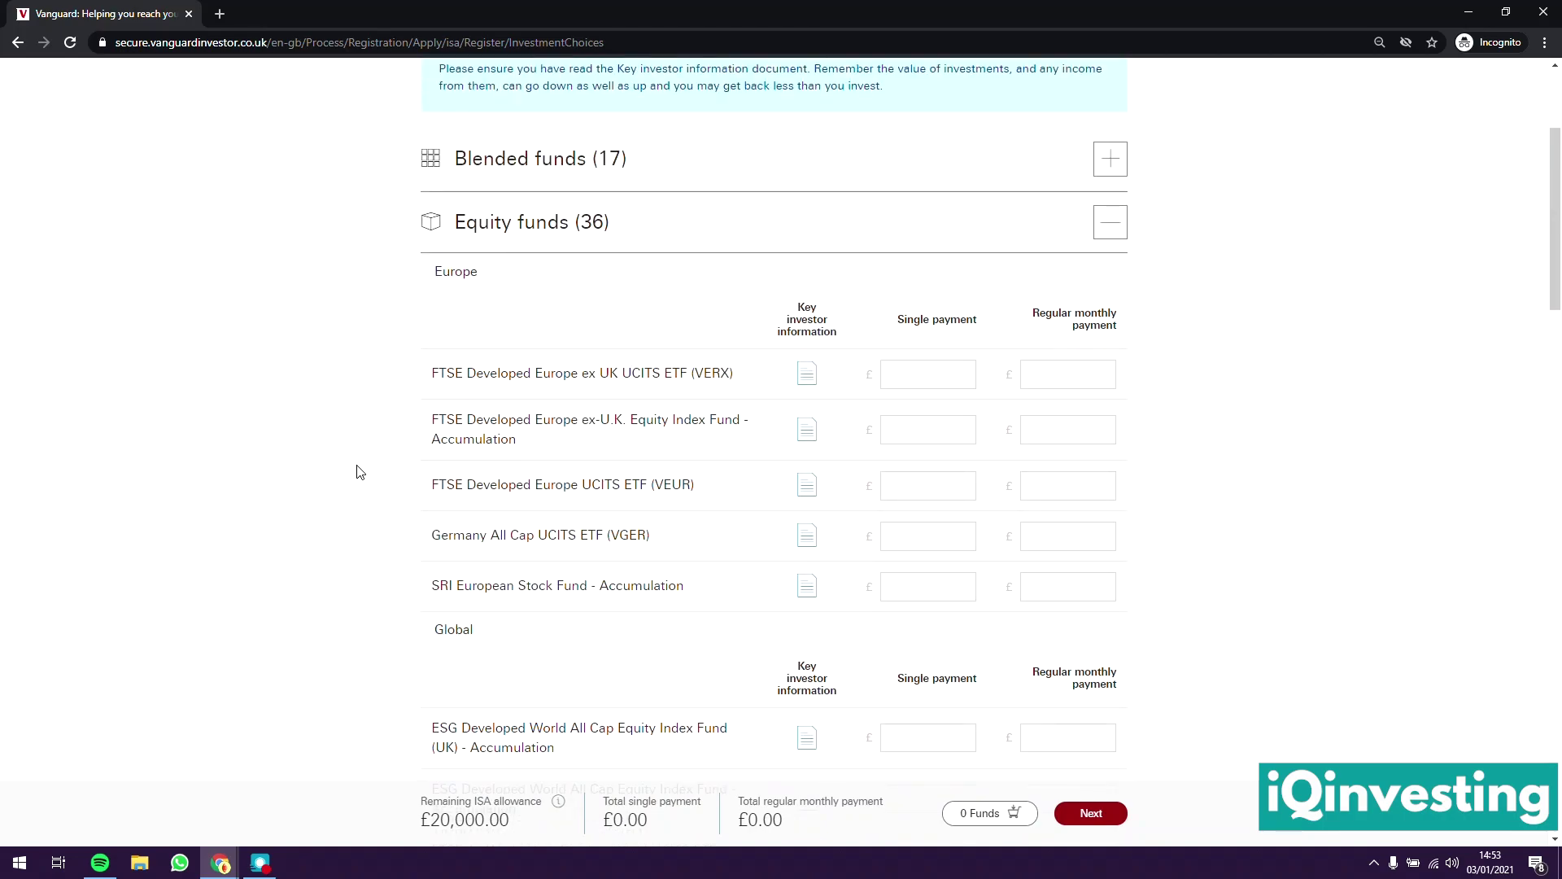
{"action": "scroll", "coordinate": [362, 473], "scroll_direction": "down", "scroll_amount": 5}
{"action": "scroll", "coordinate": [335, 488], "scroll_direction": "up", "scroll_amount": 4}
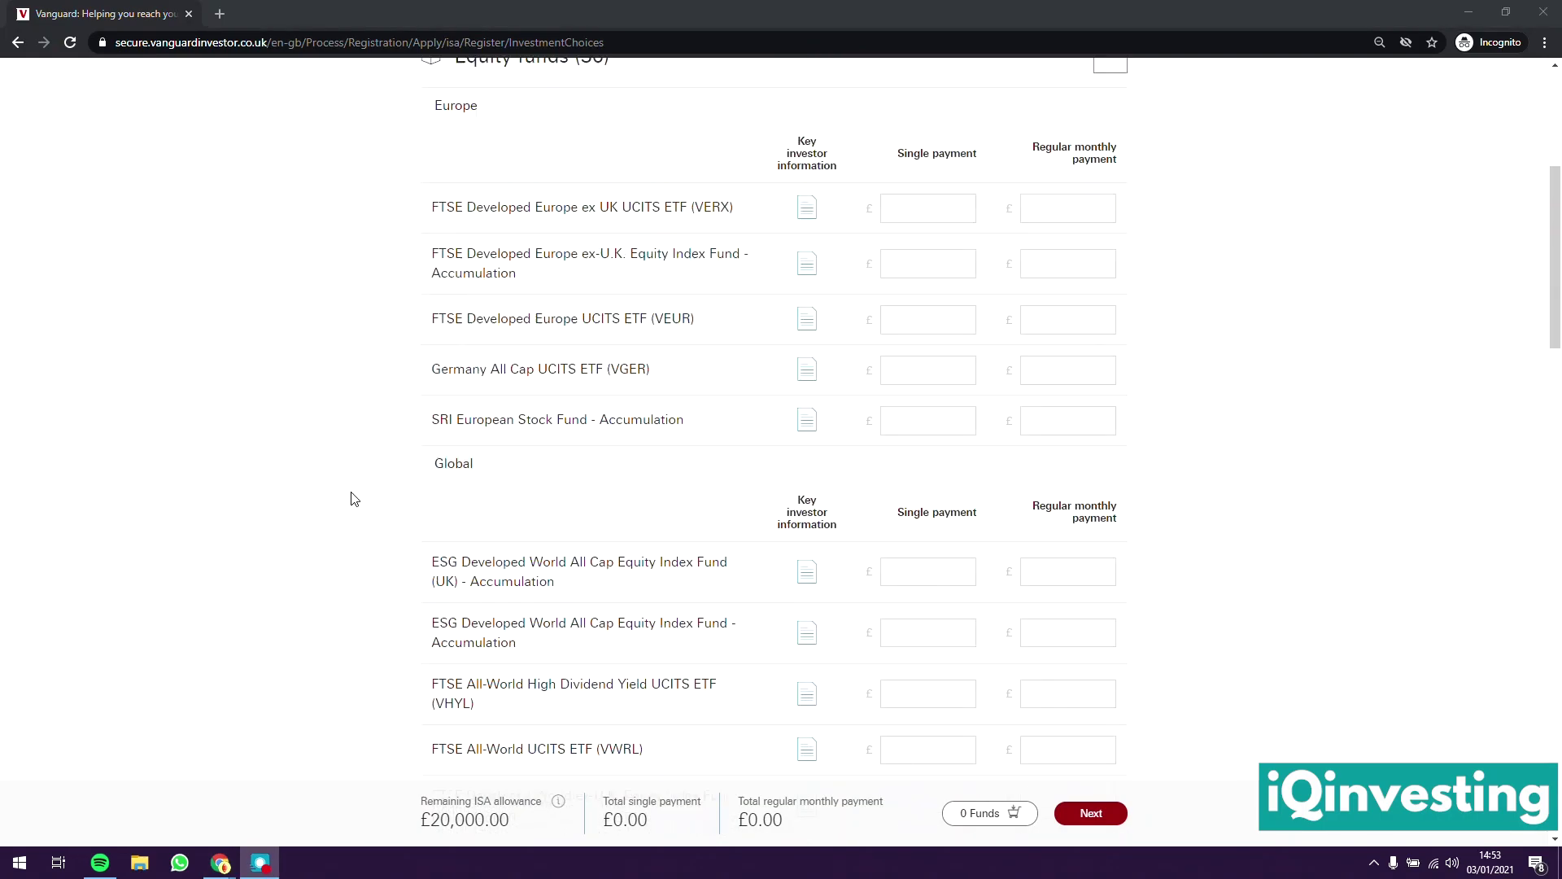
{"action": "scroll", "coordinate": [354, 499], "scroll_direction": "up", "scroll_amount": 1}
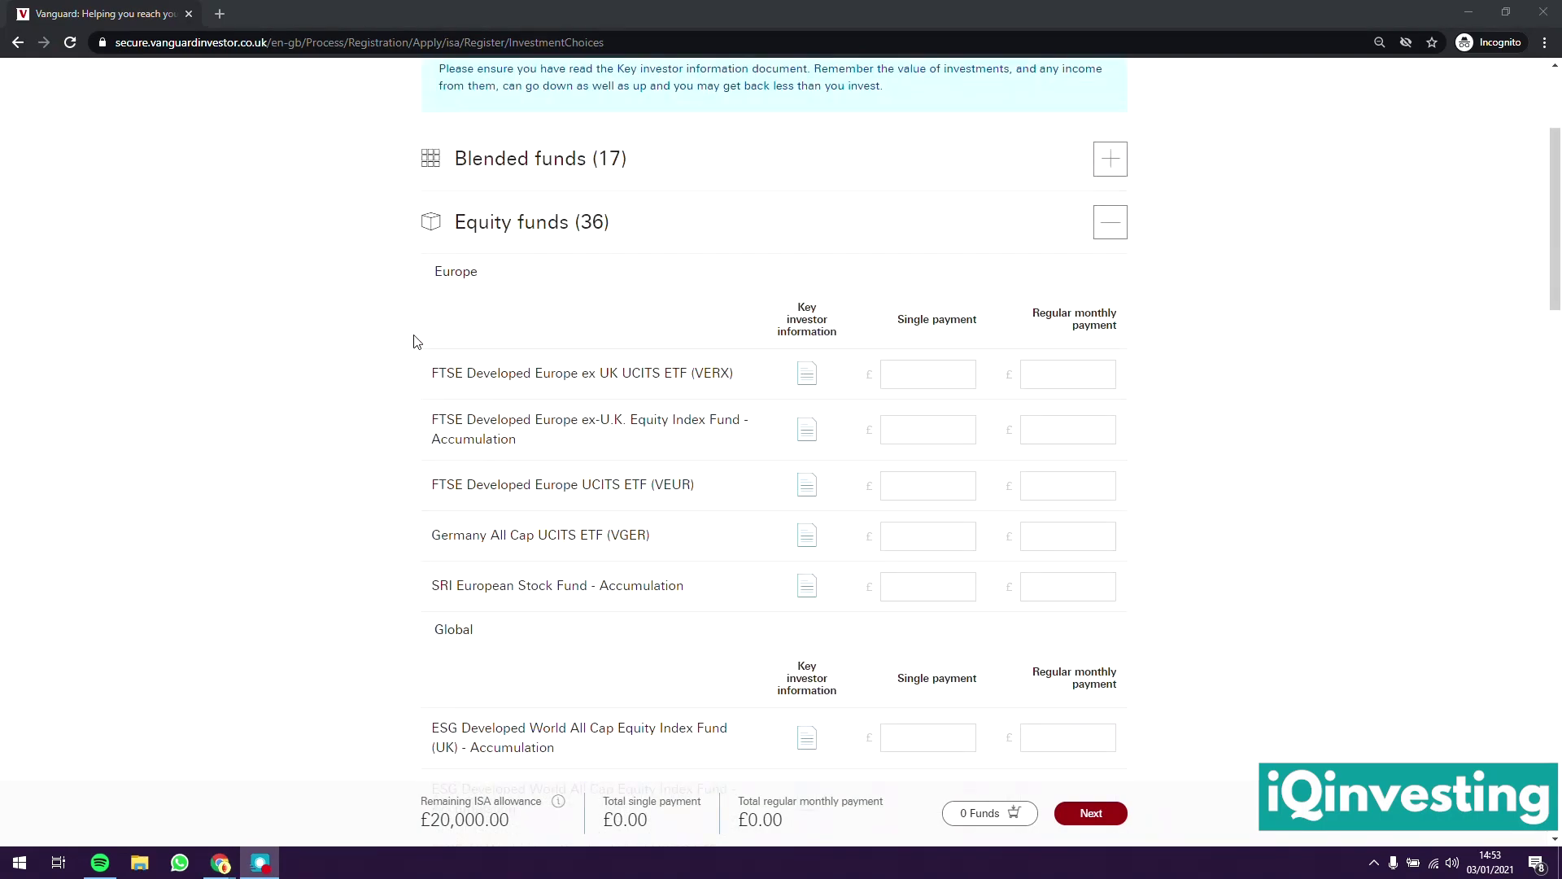
Look through the remaining equity funds by region, from Global through UK, Japan and USA to Emerging Markets.
{"action": "scroll", "coordinate": [335, 419], "scroll_direction": "down", "scroll_amount": 5}
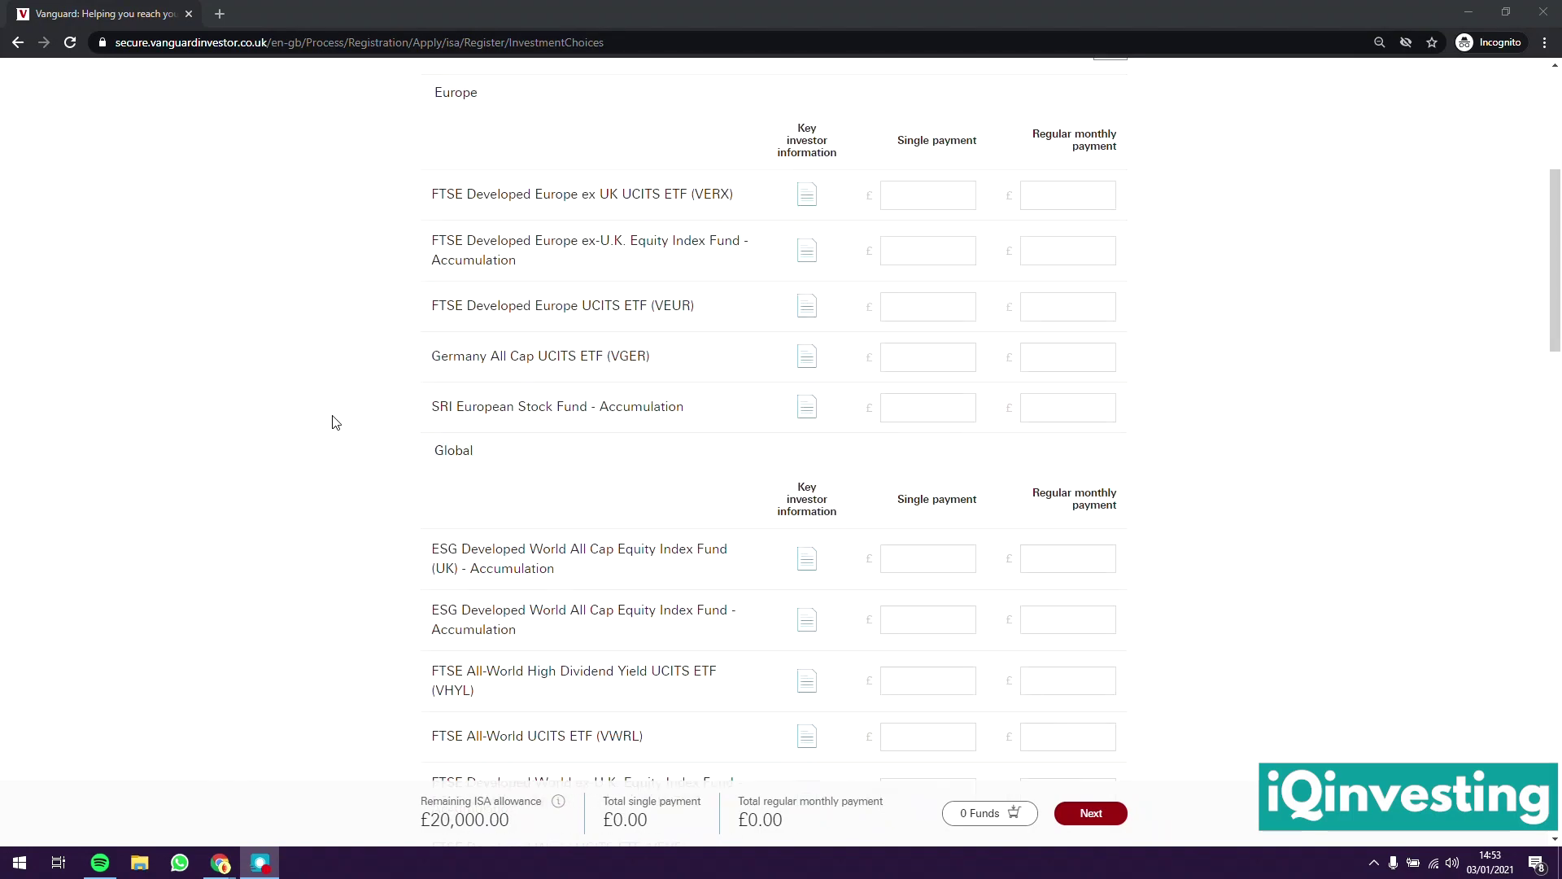
{"action": "scroll", "coordinate": [332, 422], "scroll_direction": "down", "scroll_amount": 3}
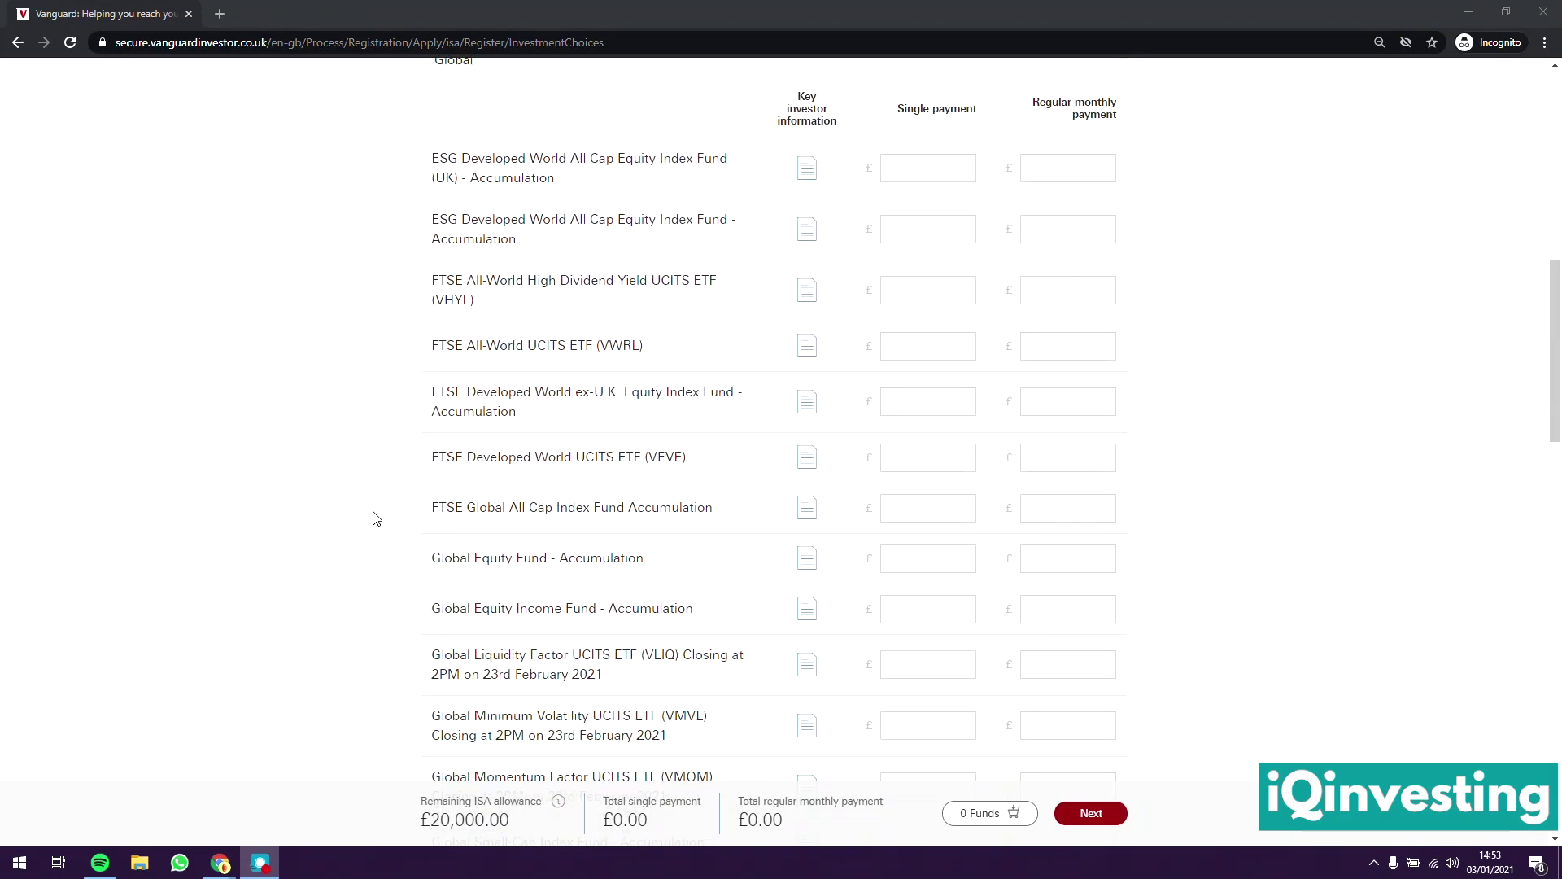
{"action": "scroll", "coordinate": [316, 452], "scroll_direction": "down", "scroll_amount": 4}
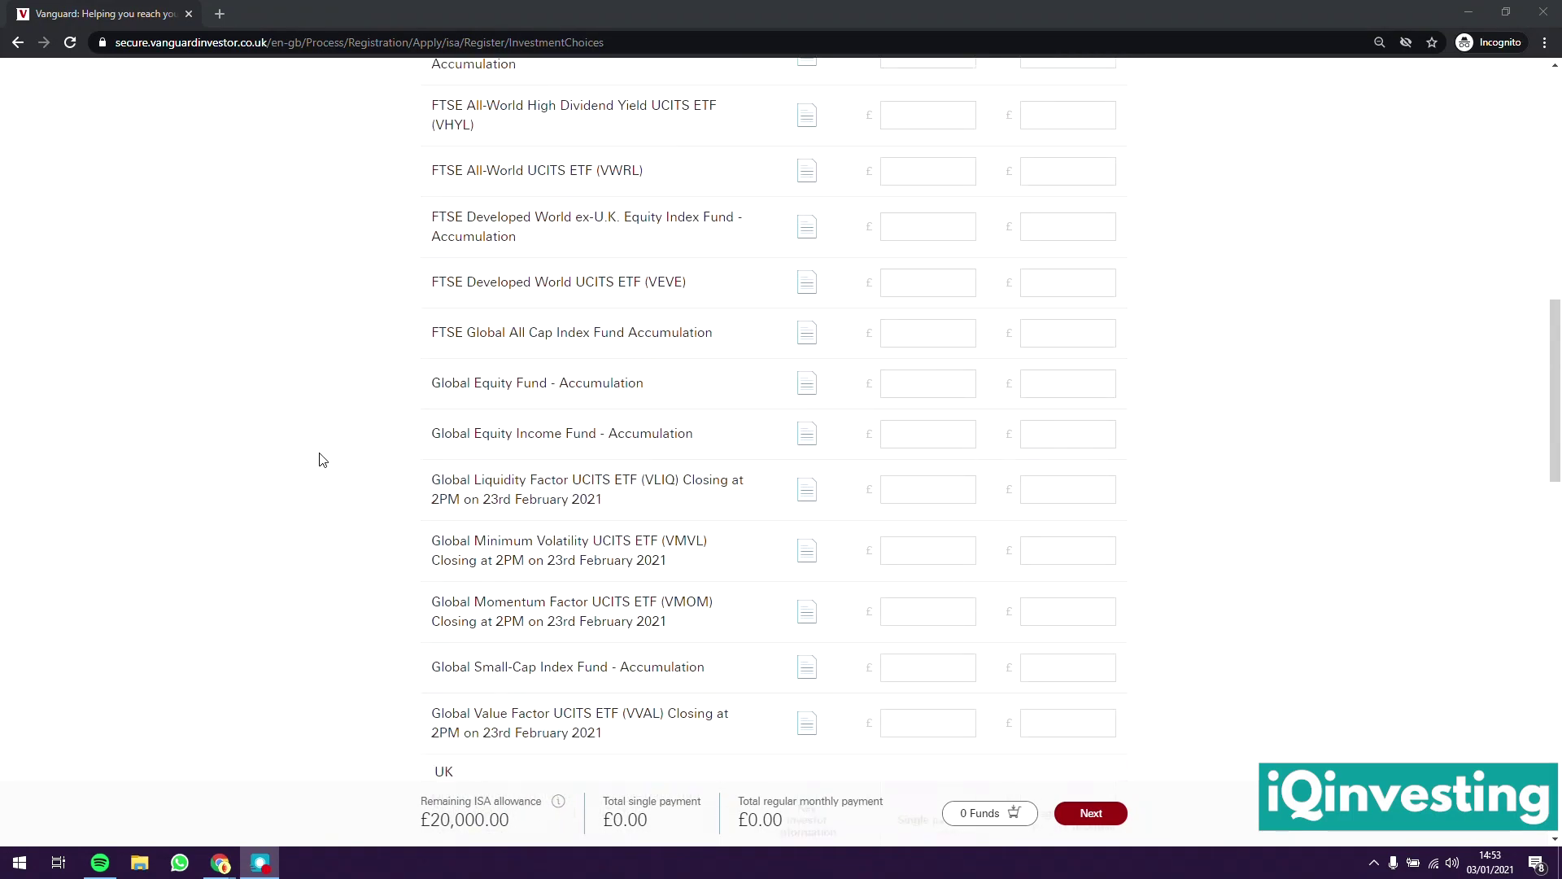
{"action": "scroll", "coordinate": [322, 468], "scroll_direction": "down", "scroll_amount": 8}
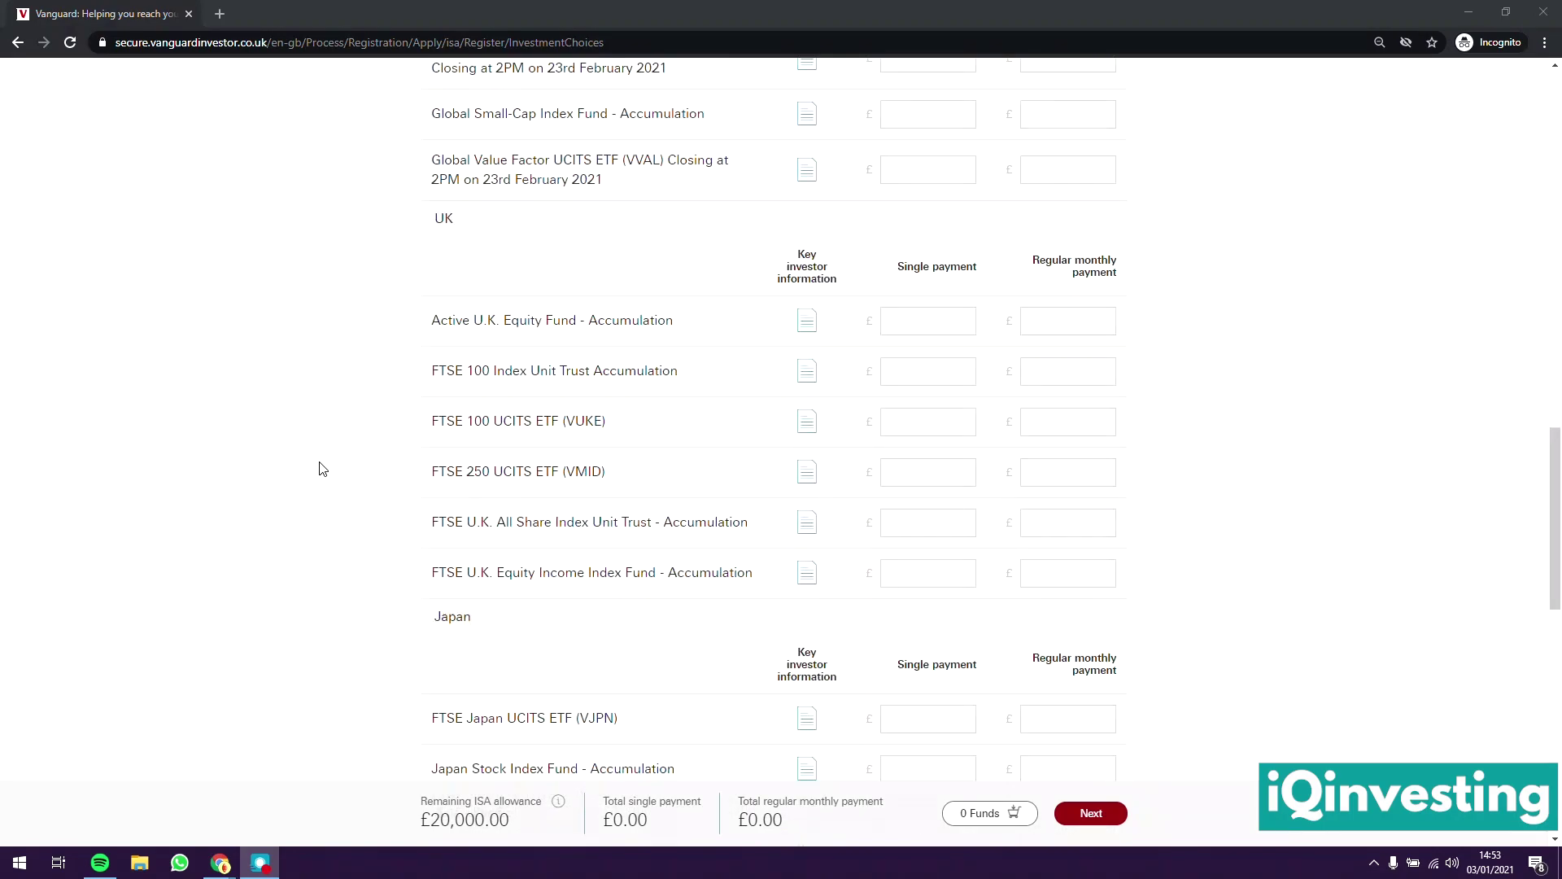
{"action": "scroll", "coordinate": [321, 468], "scroll_direction": "down", "scroll_amount": 9}
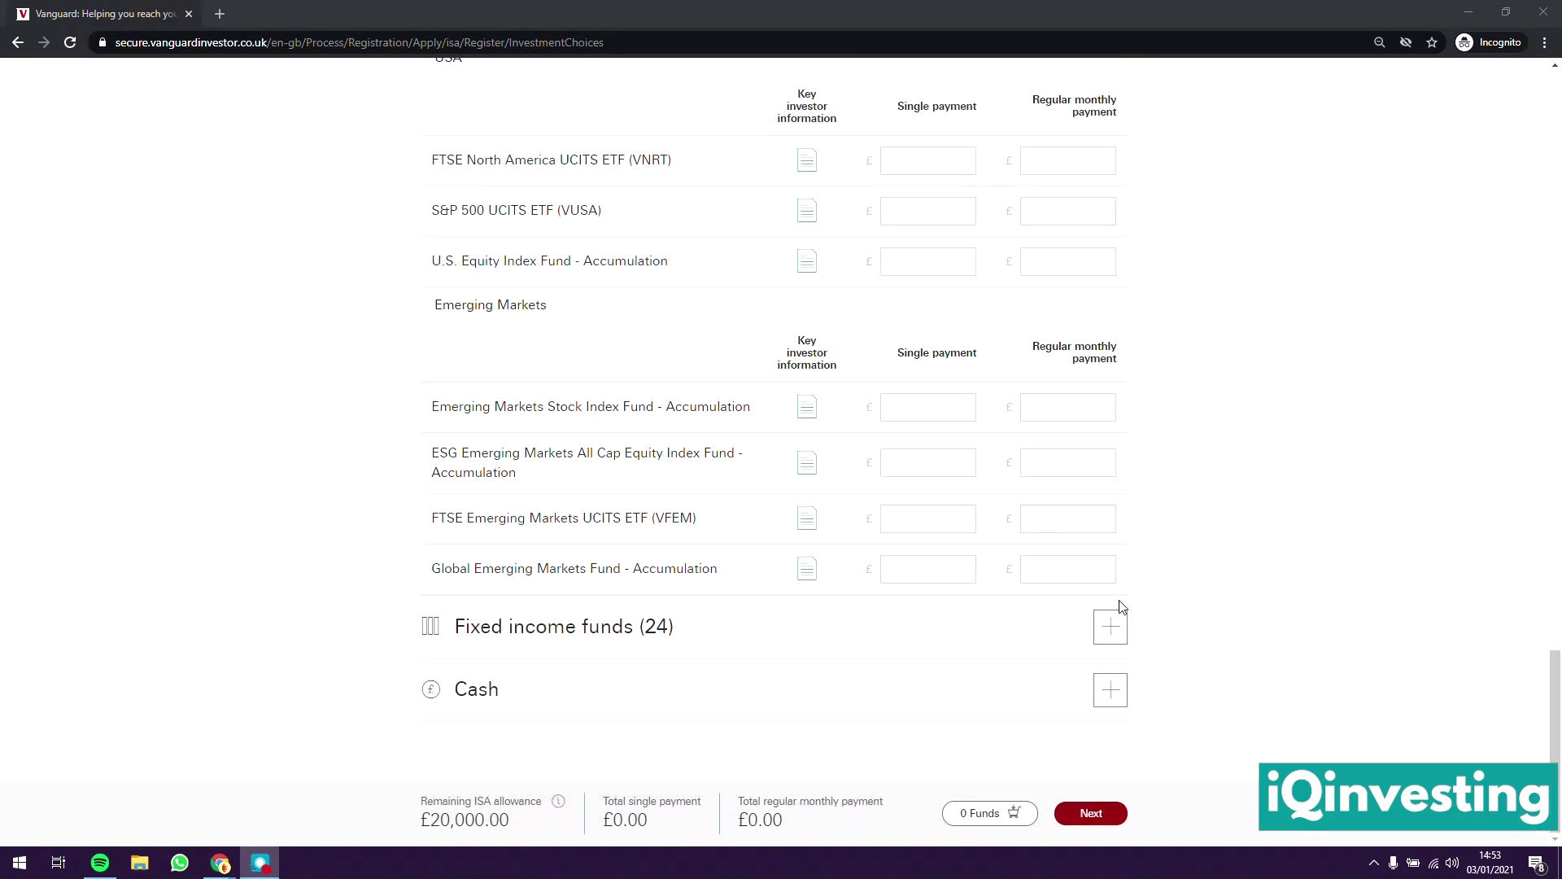
Expand the Fixed income funds category and review the bond funds listed under Europe, Global and UK.
{"action": "left_click", "coordinate": [629, 625]}
{"action": "scroll", "coordinate": [236, 546], "scroll_direction": "down", "scroll_amount": 2}
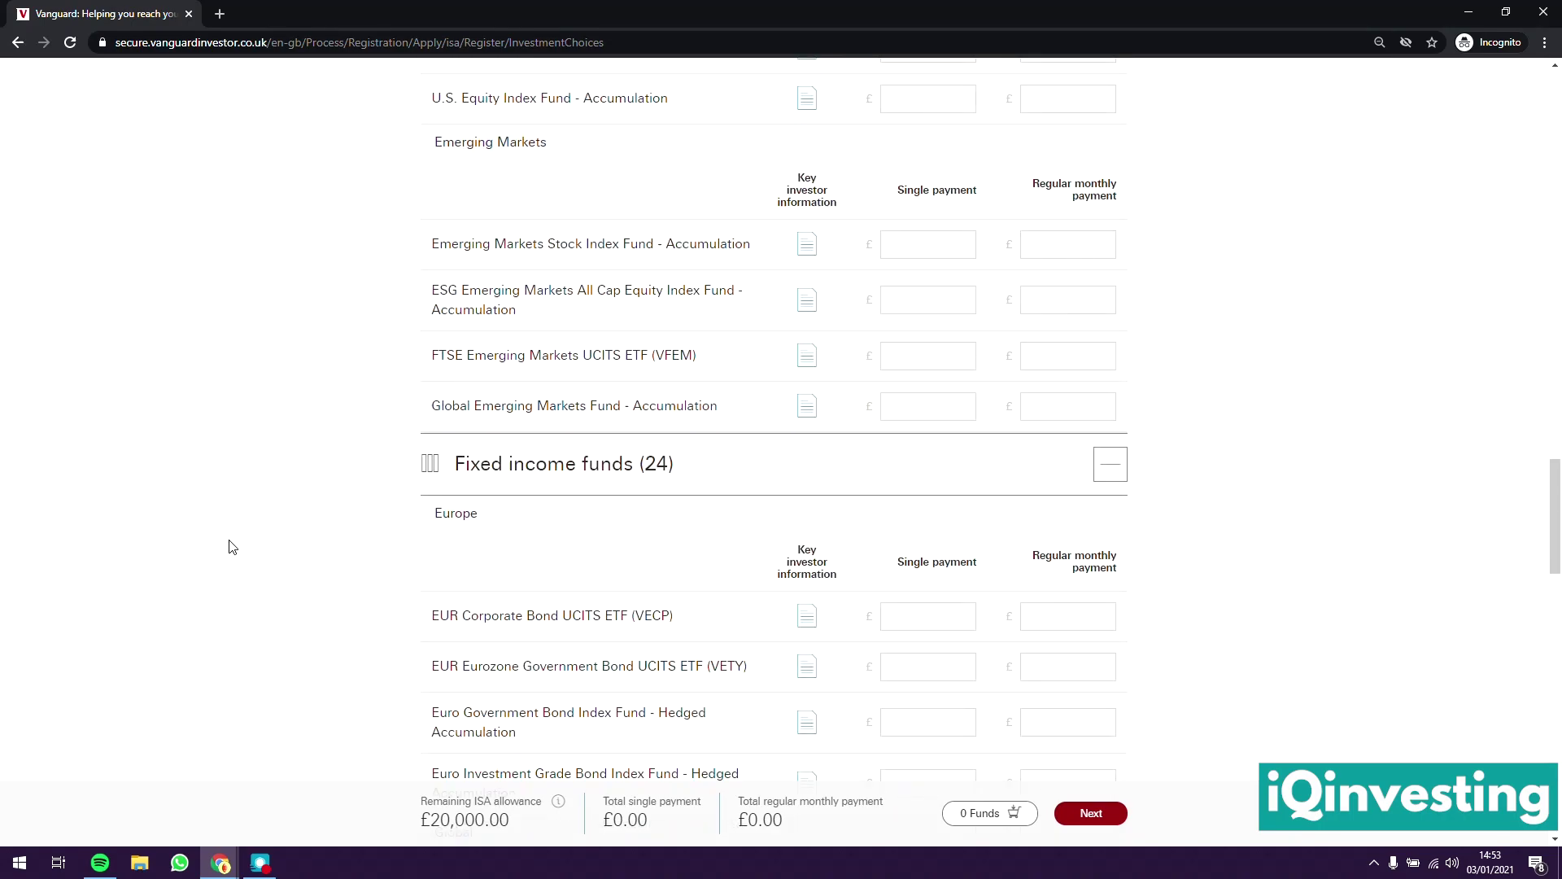
{"action": "scroll", "coordinate": [301, 537], "scroll_direction": "down", "scroll_amount": 3}
{"action": "scroll", "coordinate": [329, 538], "scroll_direction": "down", "scroll_amount": 3}
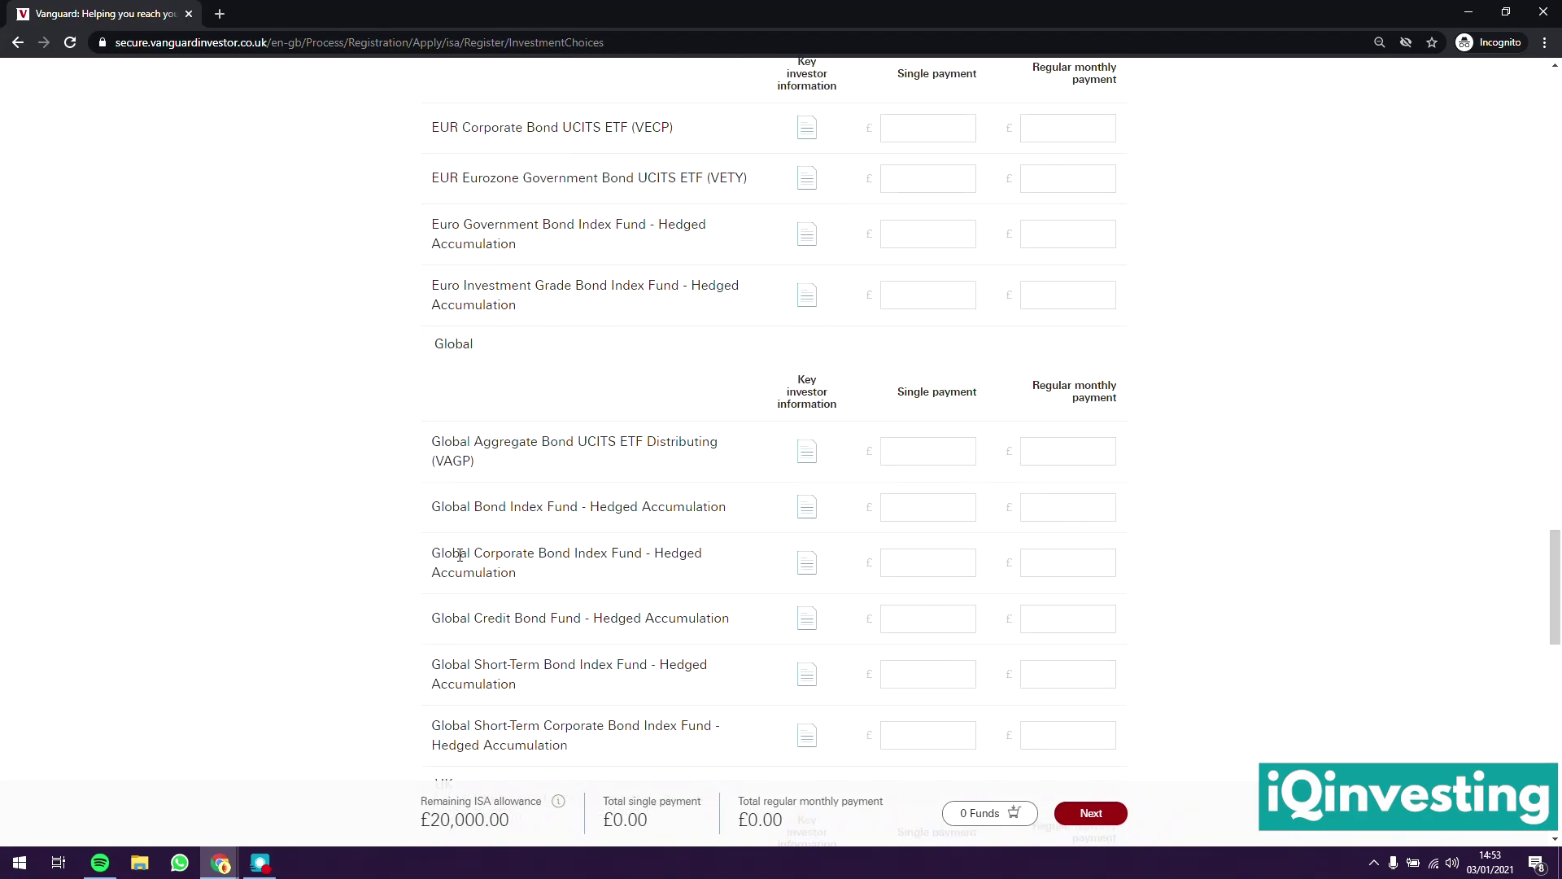
{"action": "scroll", "coordinate": [1100, 672], "scroll_direction": "down", "scroll_amount": 2}
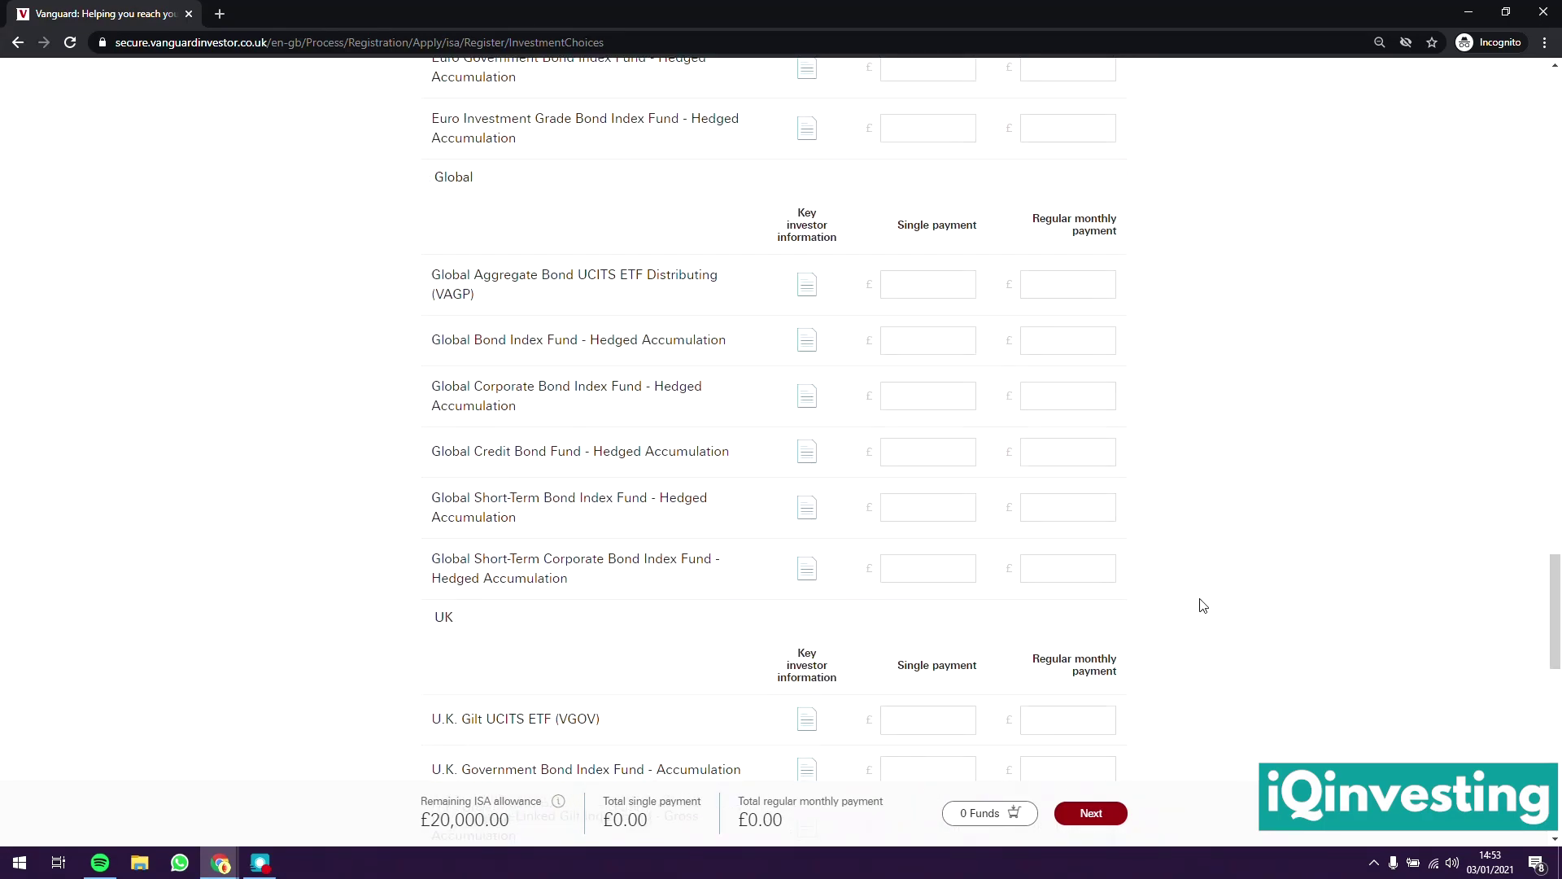
{"action": "scroll", "coordinate": [1203, 605], "scroll_direction": "down", "scroll_amount": 1}
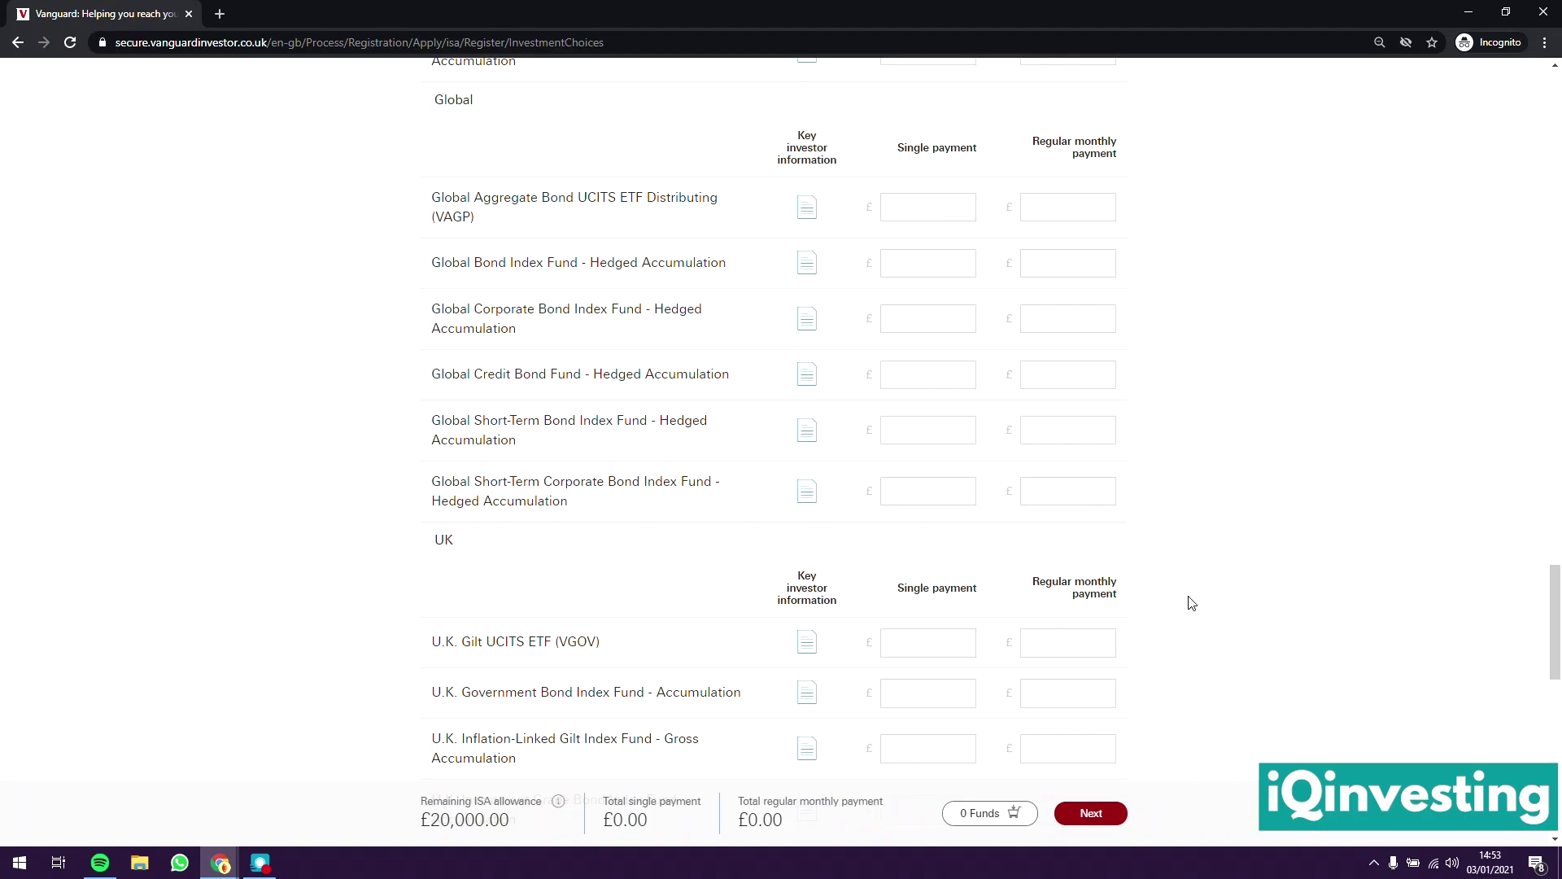
{"action": "scroll", "coordinate": [456, 516], "scroll_direction": "down", "scroll_amount": 3}
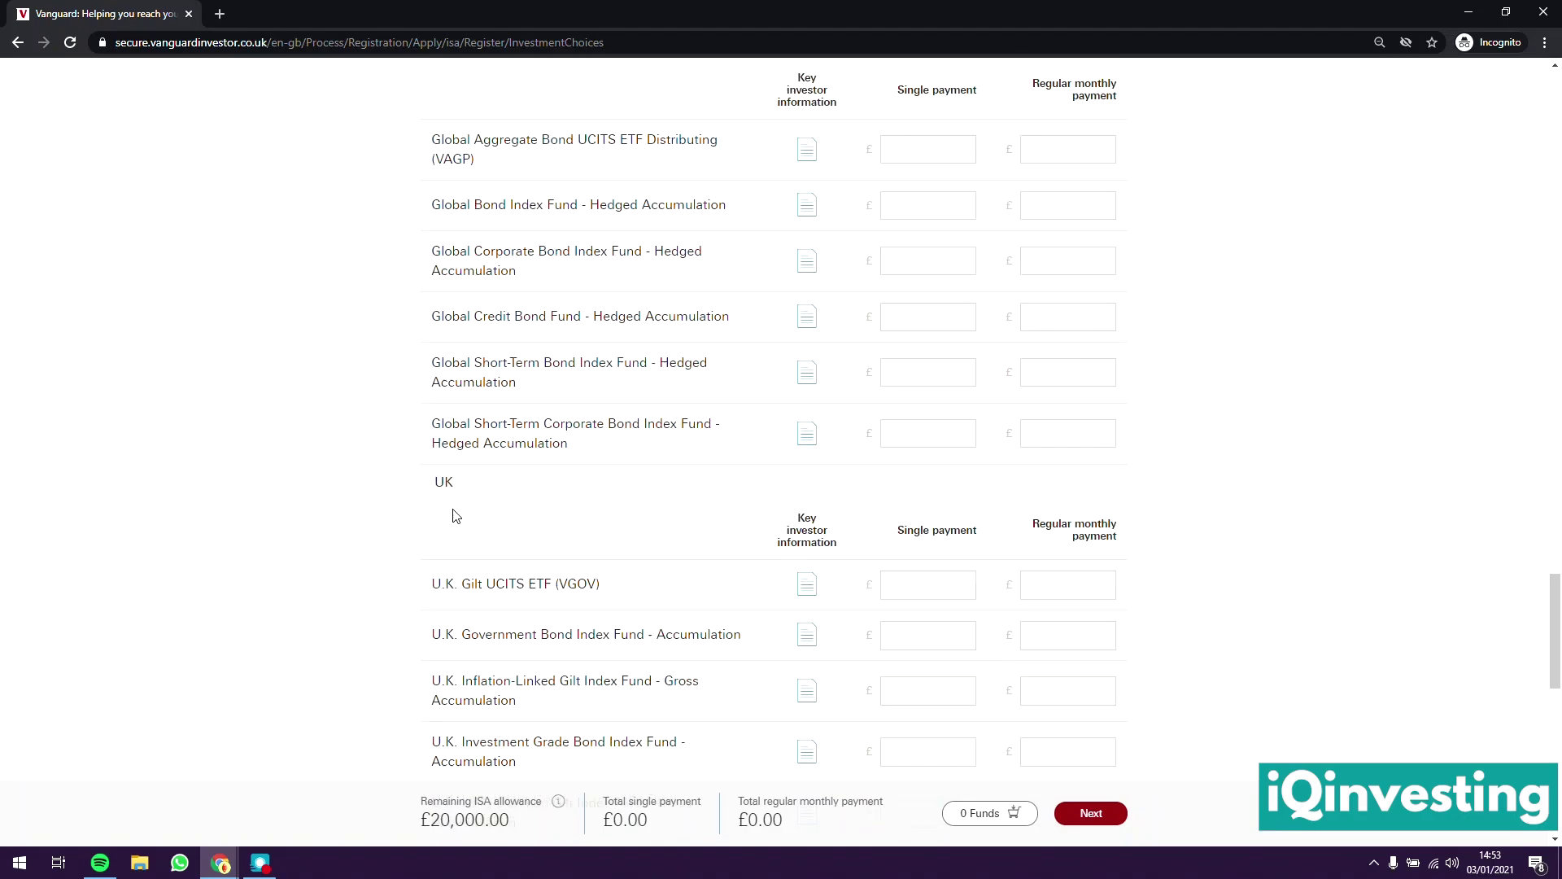
Review the remaining fixed income funds from UK through Japan and USA to Emerging Markets, and expand the Cash category.
{"action": "scroll", "coordinate": [358, 514], "scroll_direction": "down", "scroll_amount": 4}
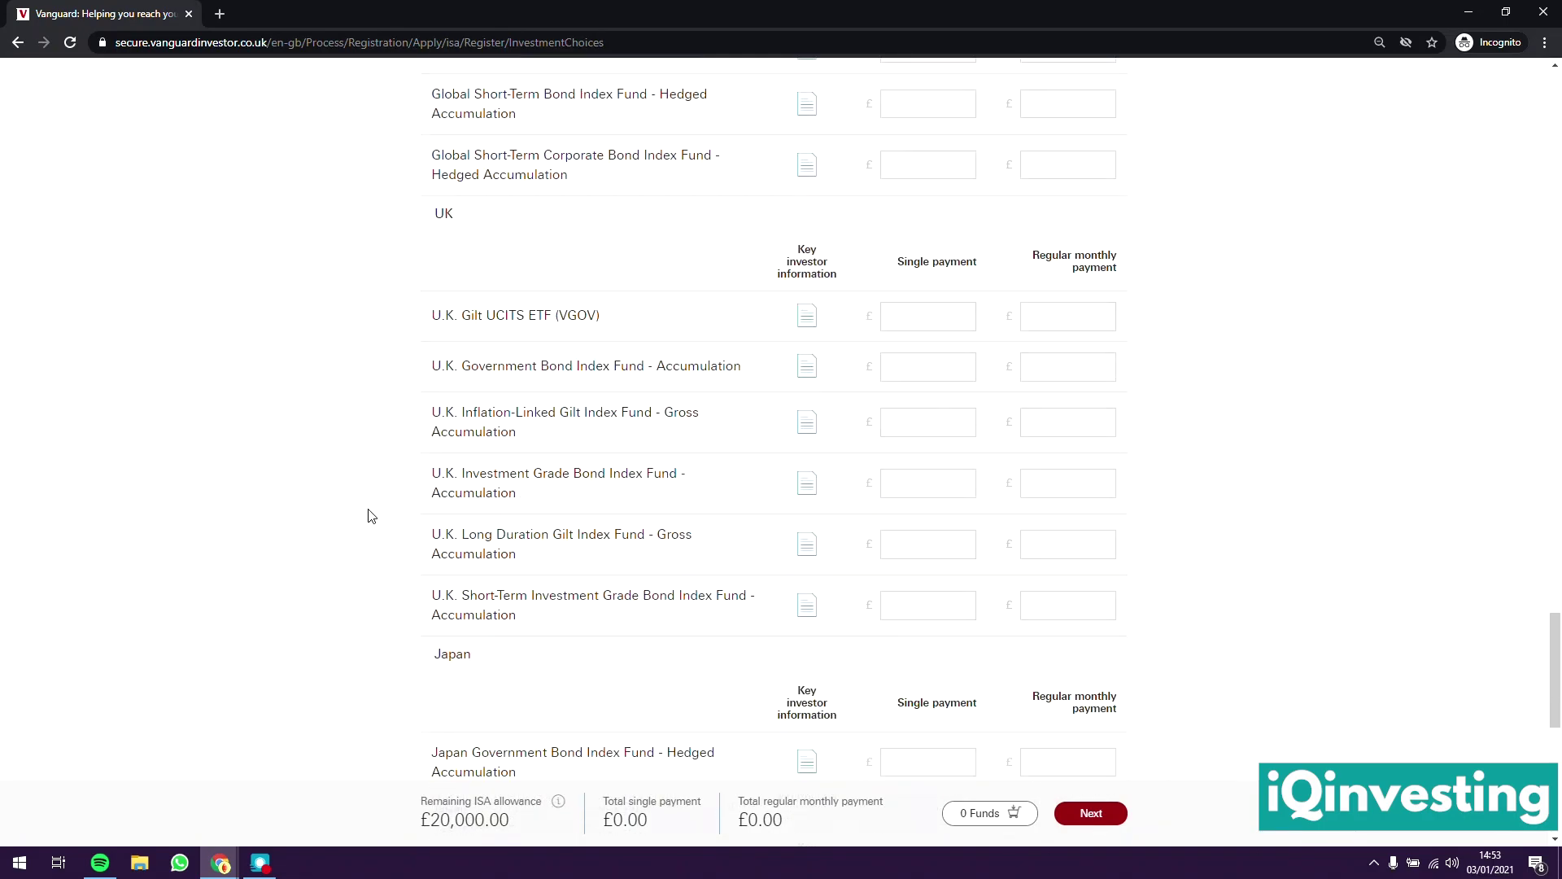
{"action": "scroll", "coordinate": [371, 516], "scroll_direction": "down", "scroll_amount": 6}
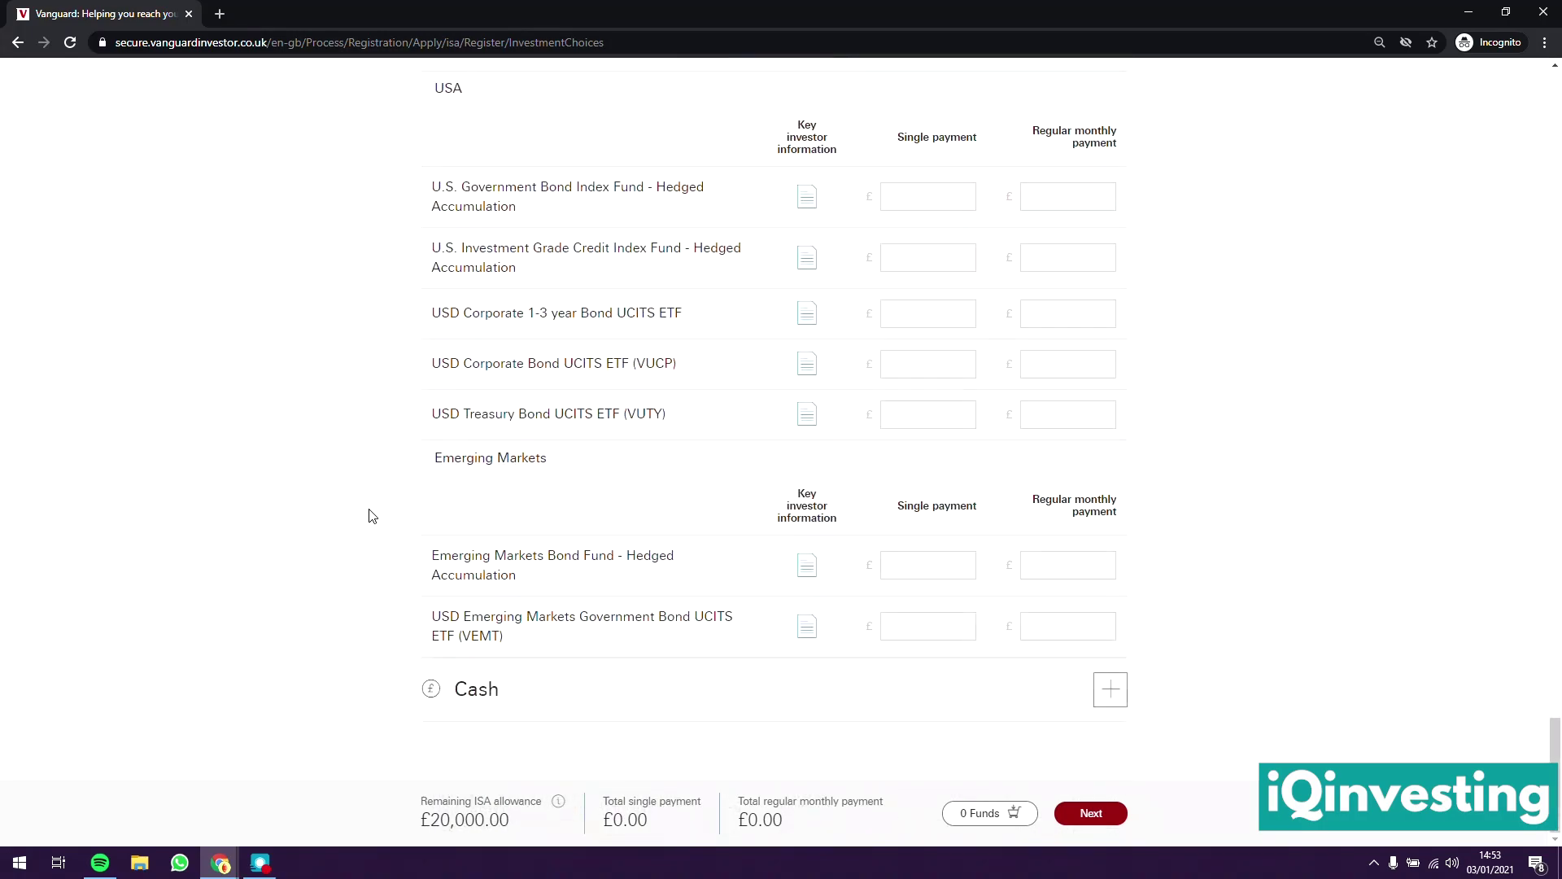
{"action": "left_click", "coordinate": [1111, 689]}
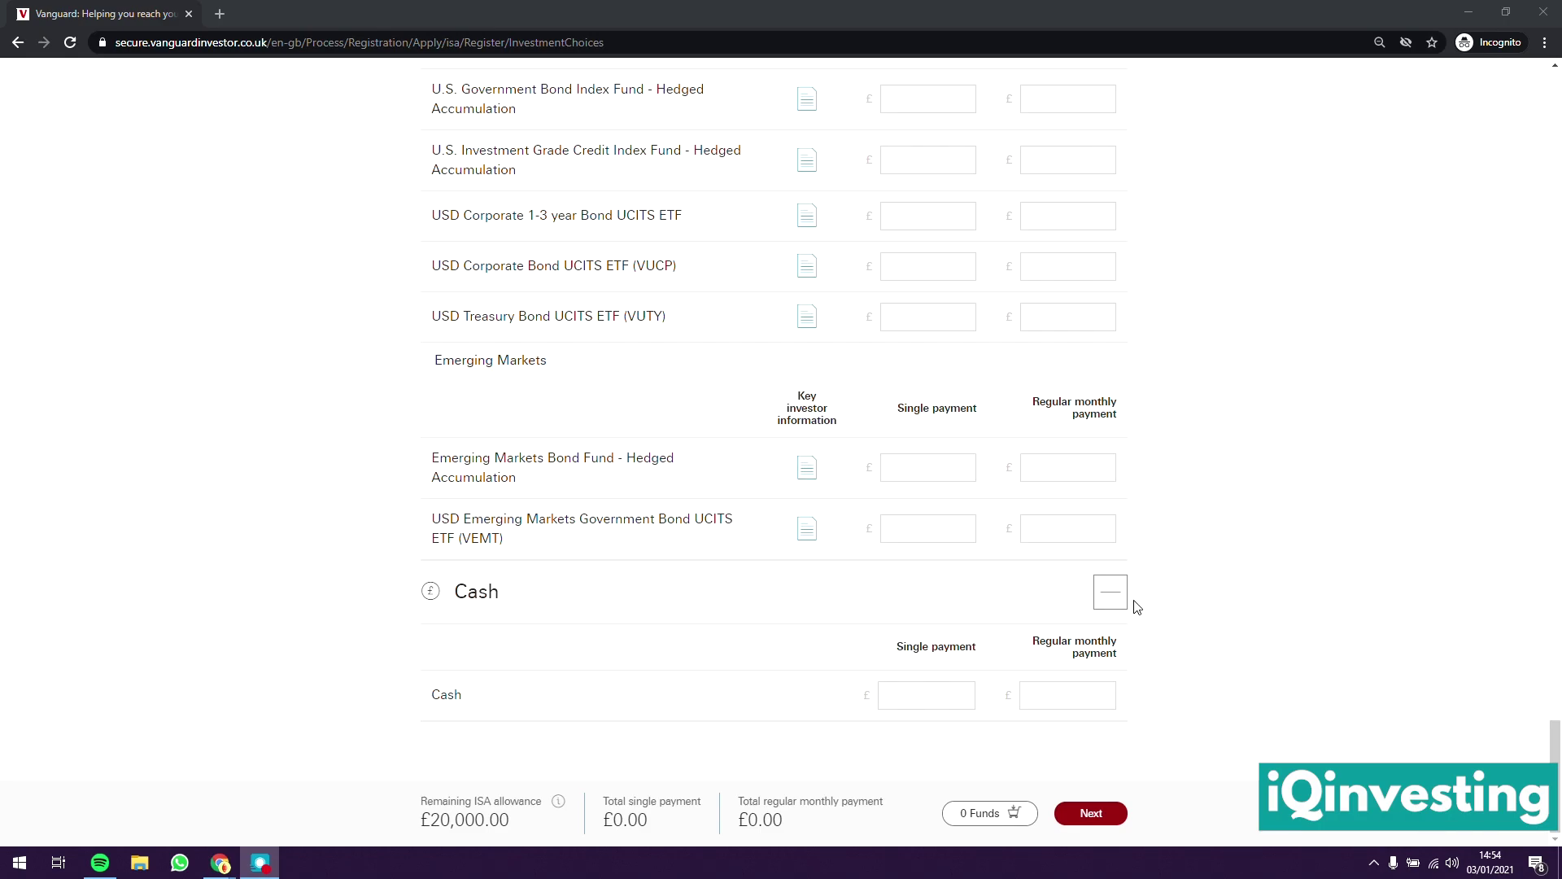
Enter a £500 single payment for the LifeStrategy 100% Equity Fund - Accumulation and continue to the personal details stage.
{"action": "scroll", "coordinate": [785, 670], "scroll_direction": "up", "scroll_amount": 3}
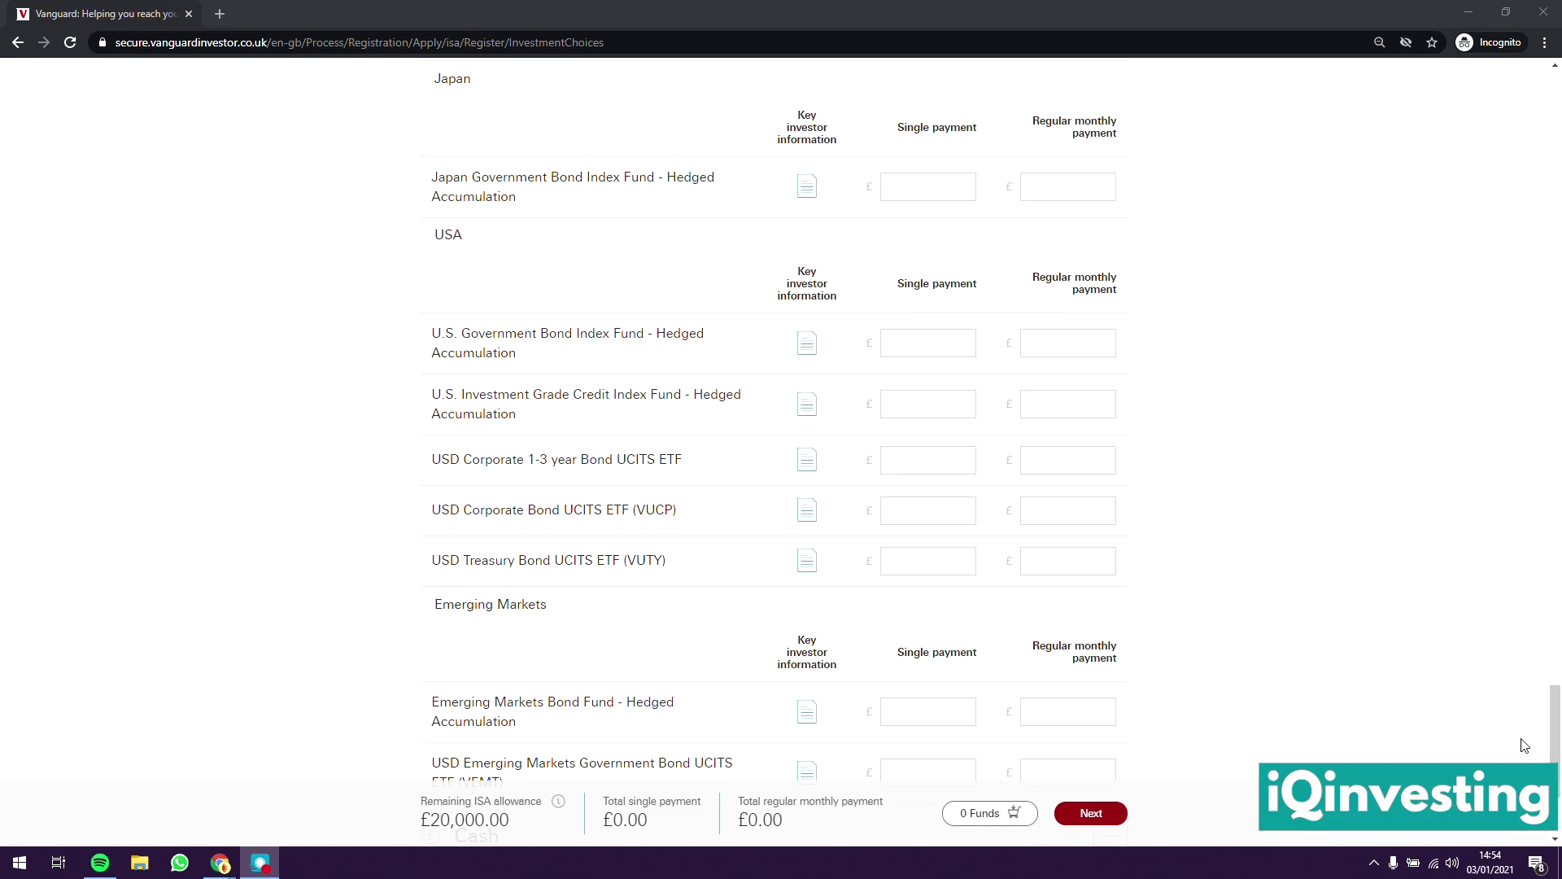
{"action": "left_click_drag", "start_coordinate": [1554, 732], "coordinate": [1551, 140]}
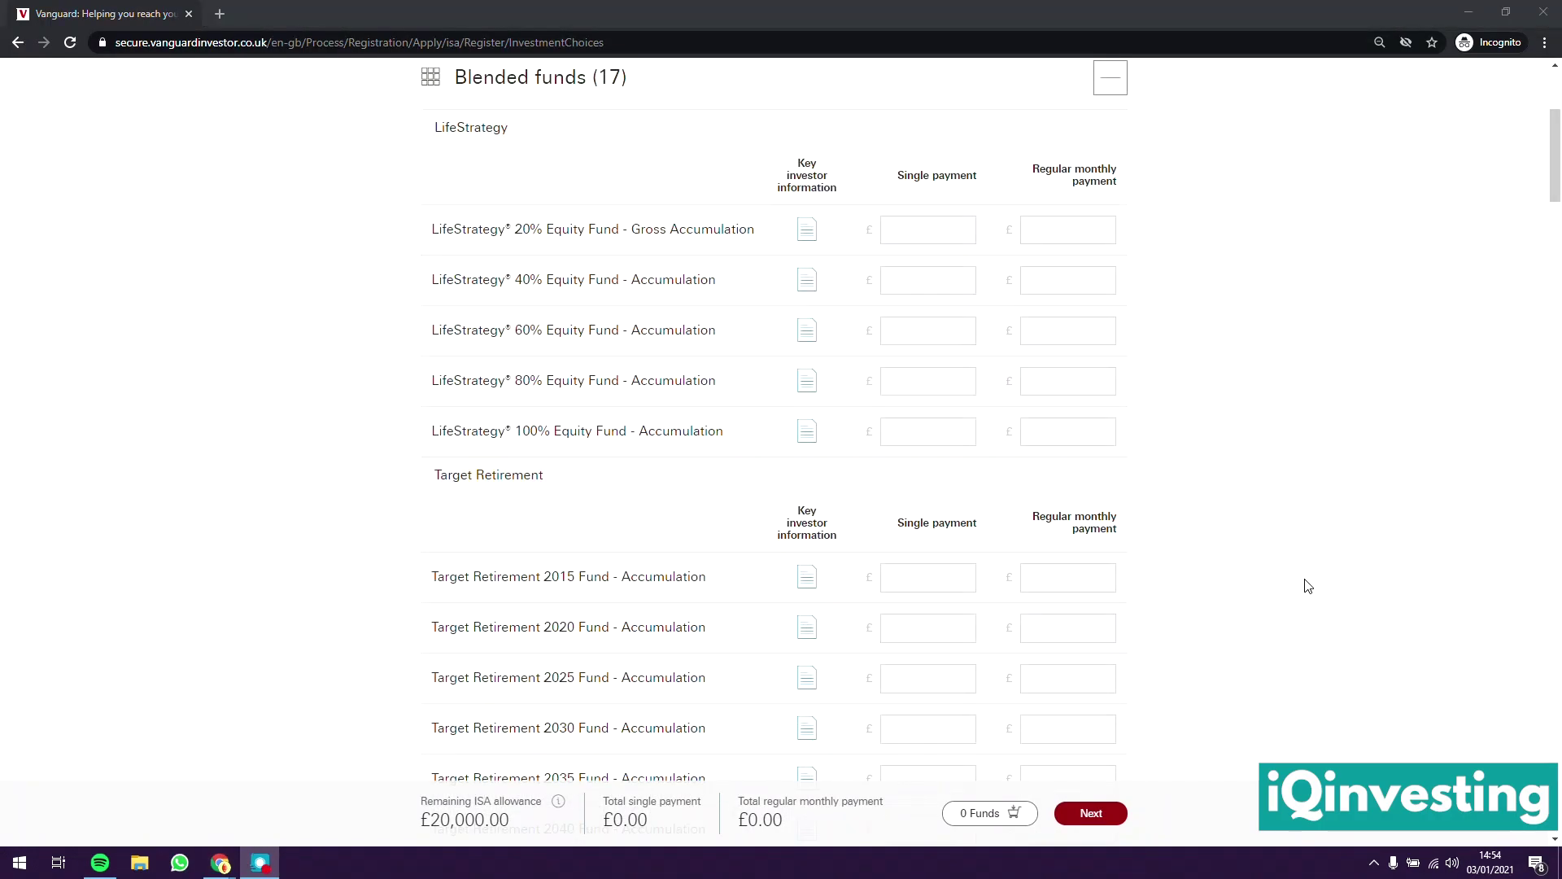
{"action": "scroll", "coordinate": [1158, 544], "scroll_direction": "up", "scroll_amount": 1}
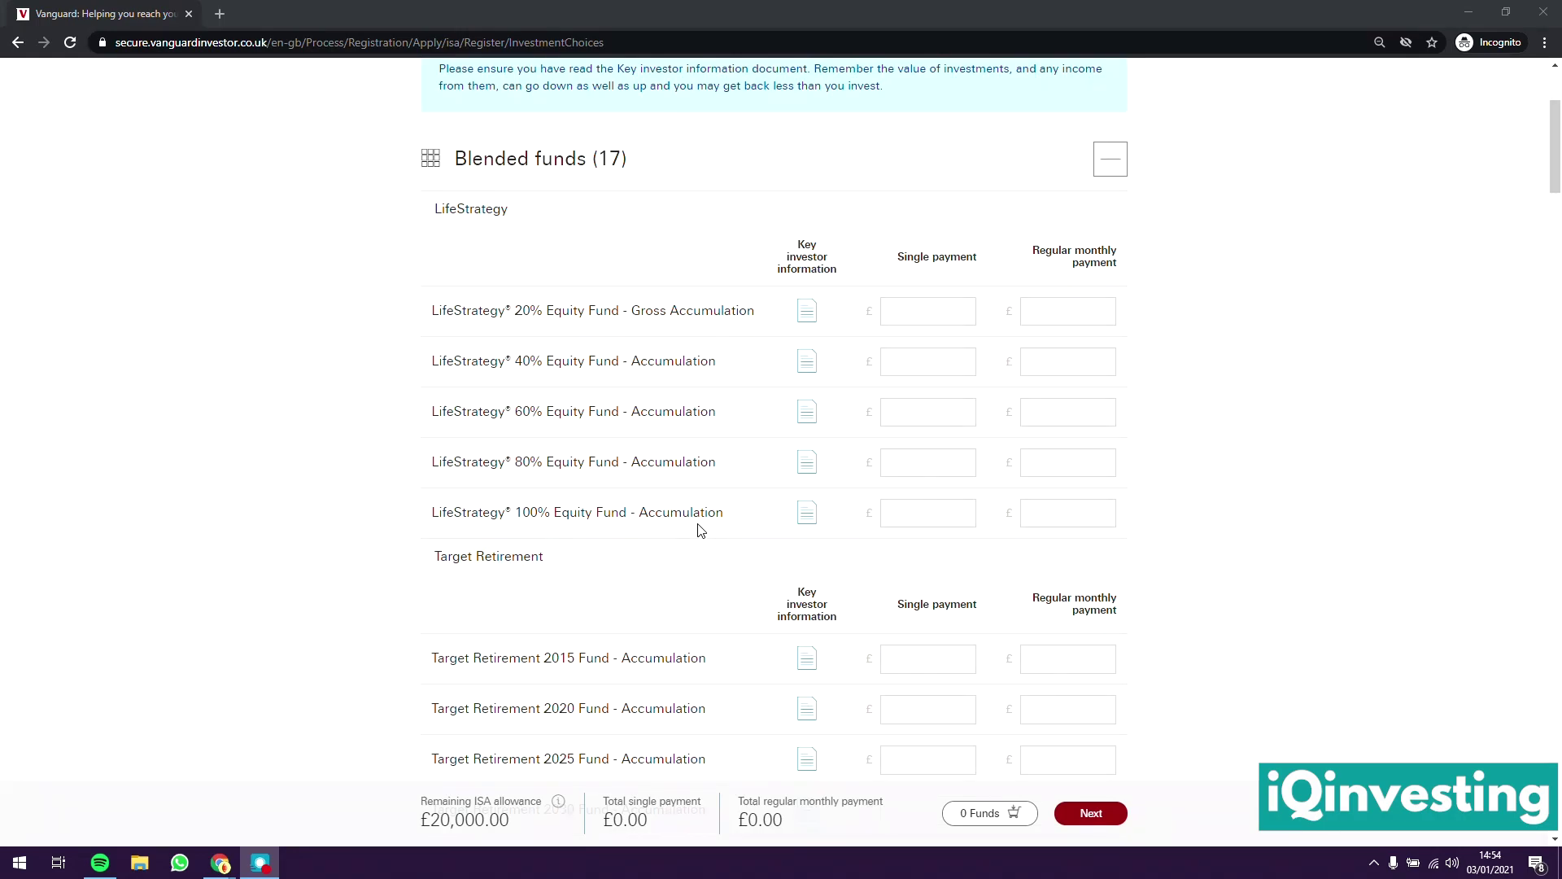
{"action": "left_click", "coordinate": [928, 504]}
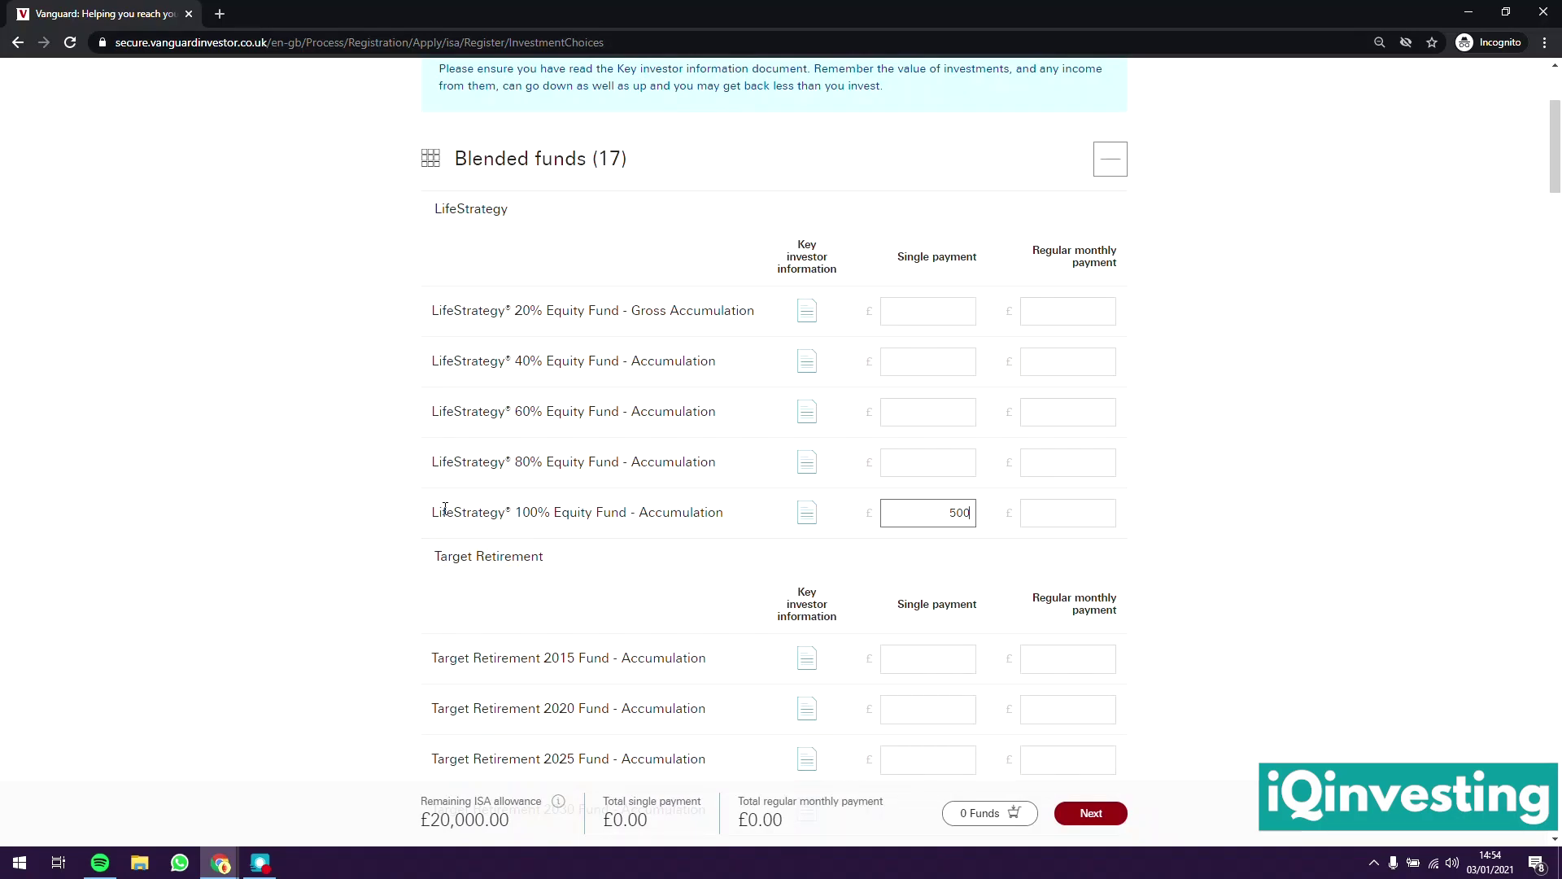
{"action": "left_click", "coordinate": [1108, 818]}
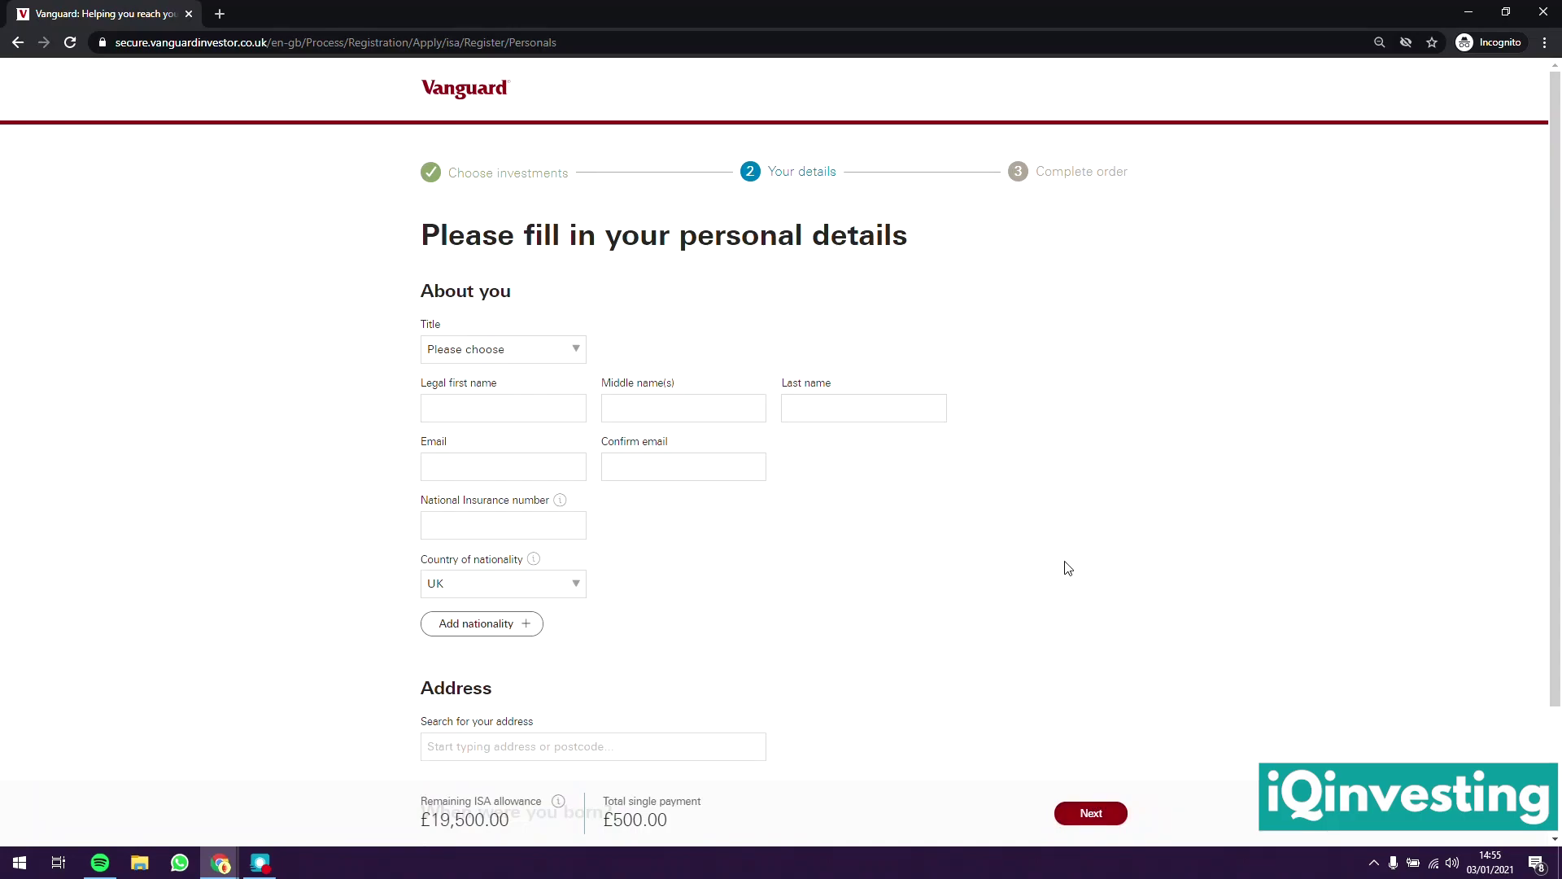
Look over the fields required on the personal details form, from name and National Insurance number to address and date of birth.
{"action": "scroll", "coordinate": [1102, 542], "scroll_direction": "down", "scroll_amount": 1}
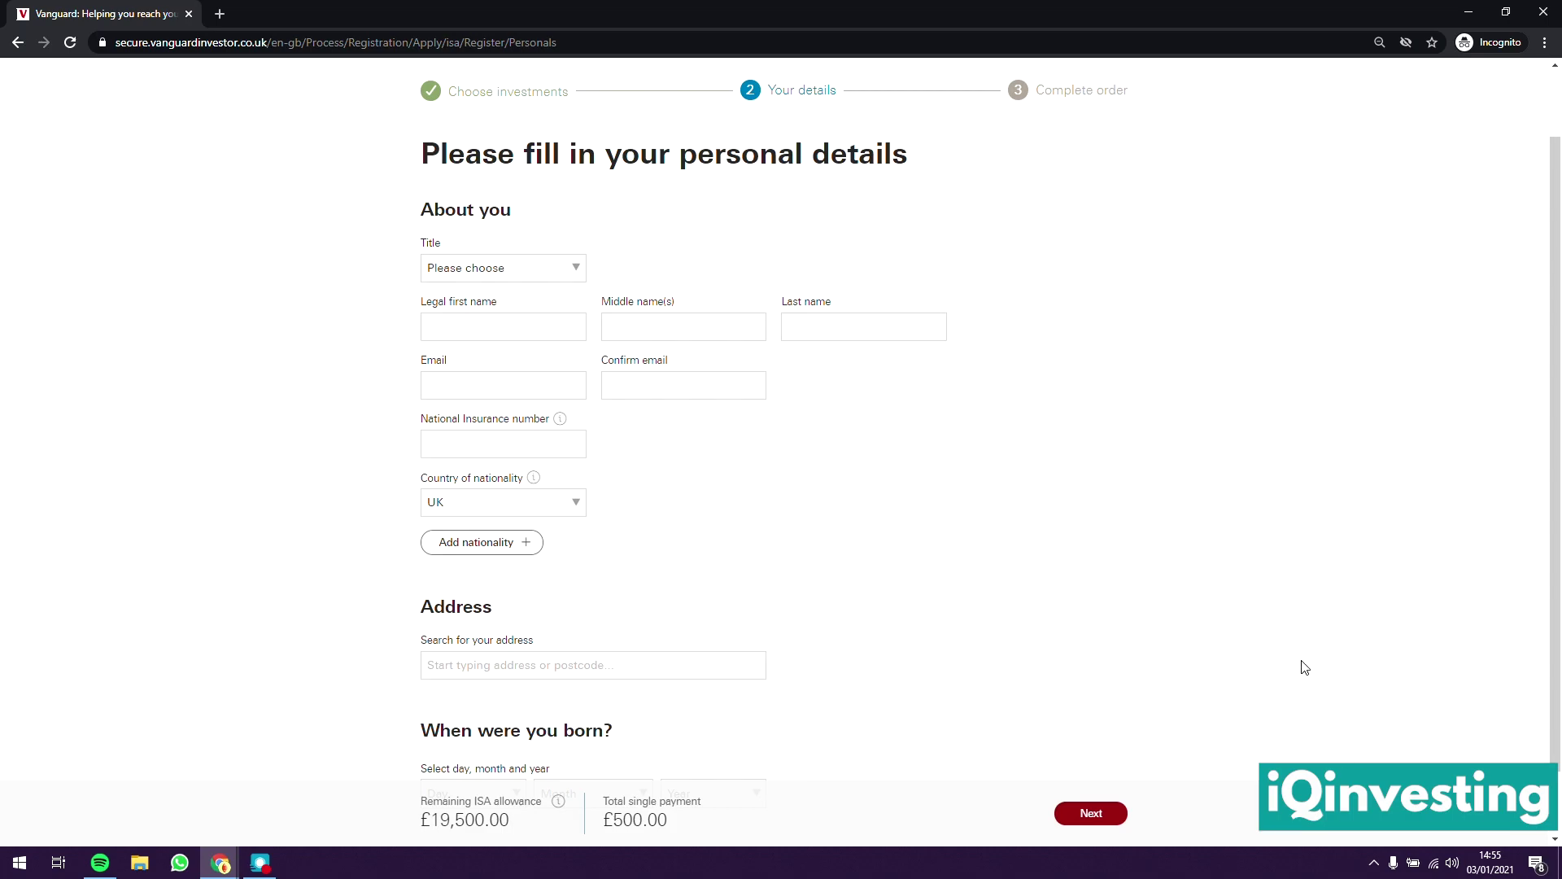
{"action": "left_click", "coordinate": [1358, 794]}
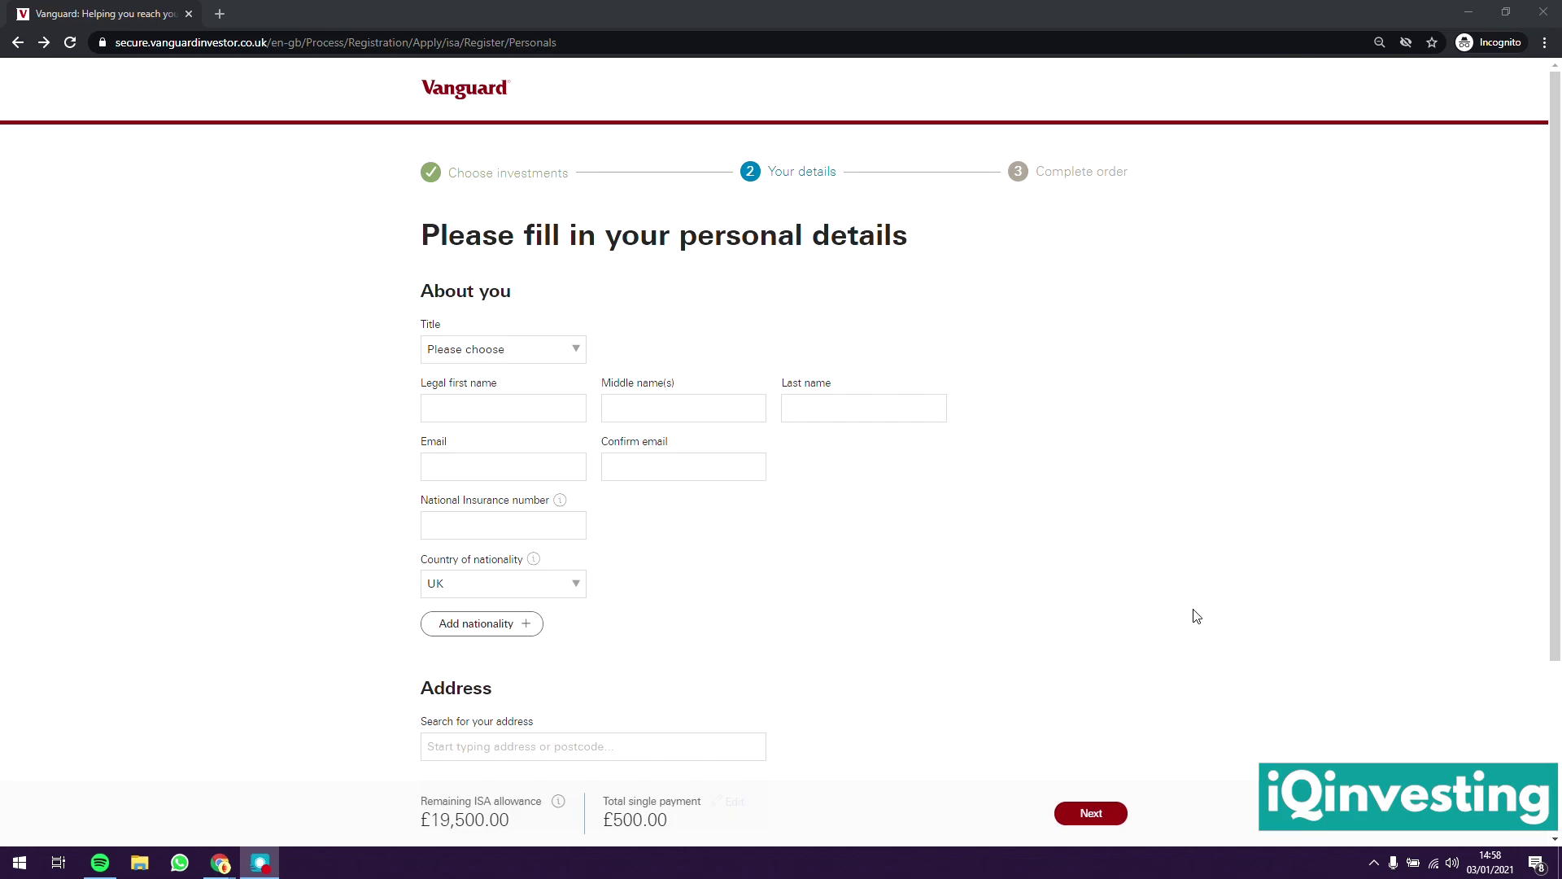
{"action": "left_click", "coordinate": [1197, 616]}
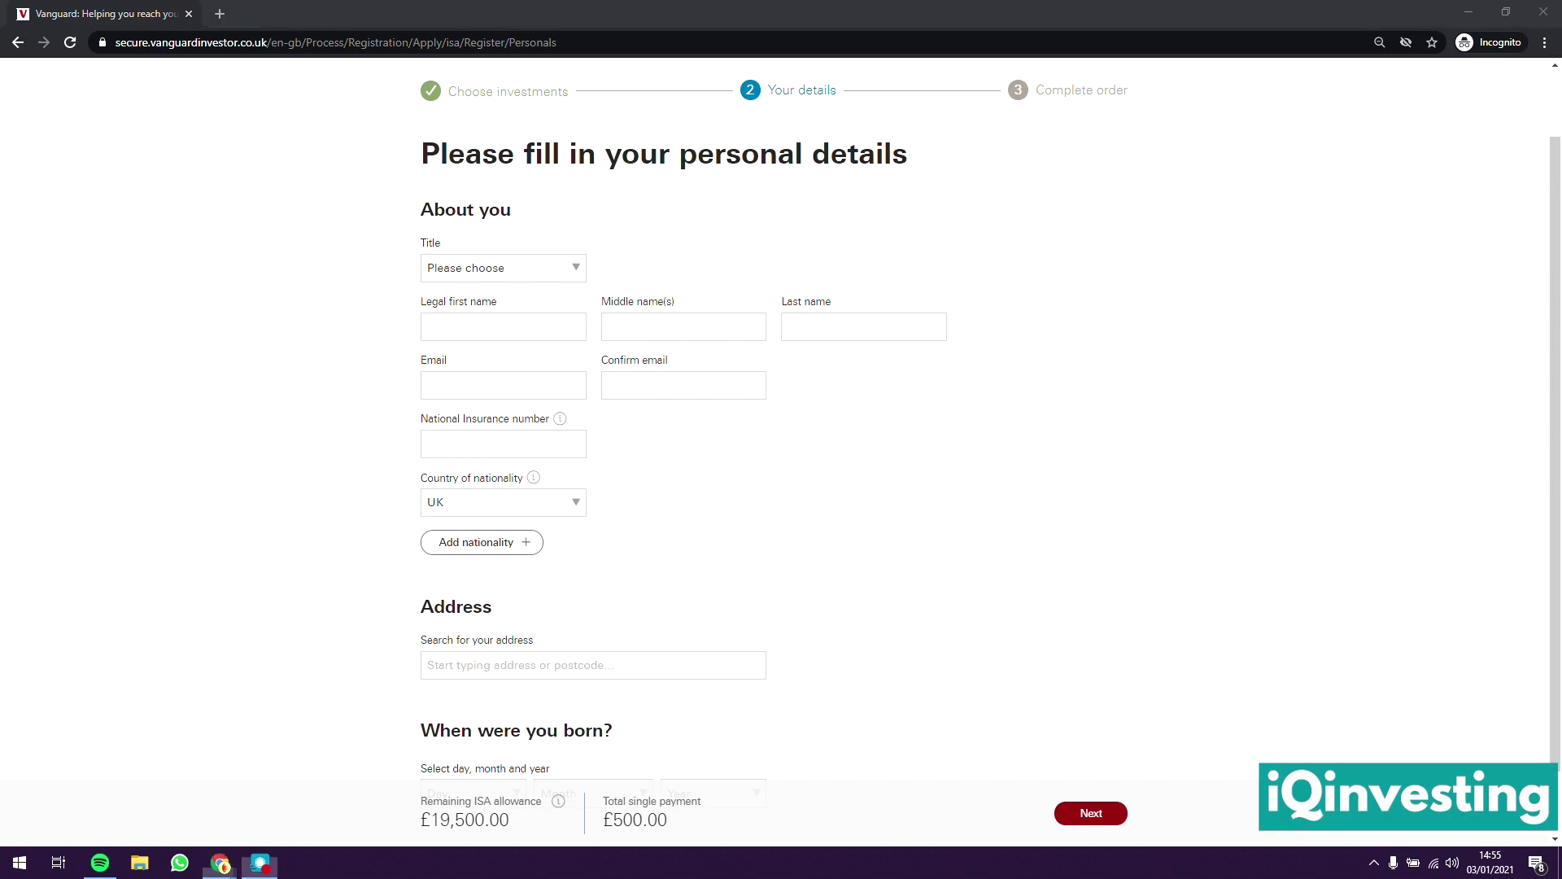
{"action": "scroll", "coordinate": [1294, 688], "scroll_direction": "up", "scroll_amount": 1}
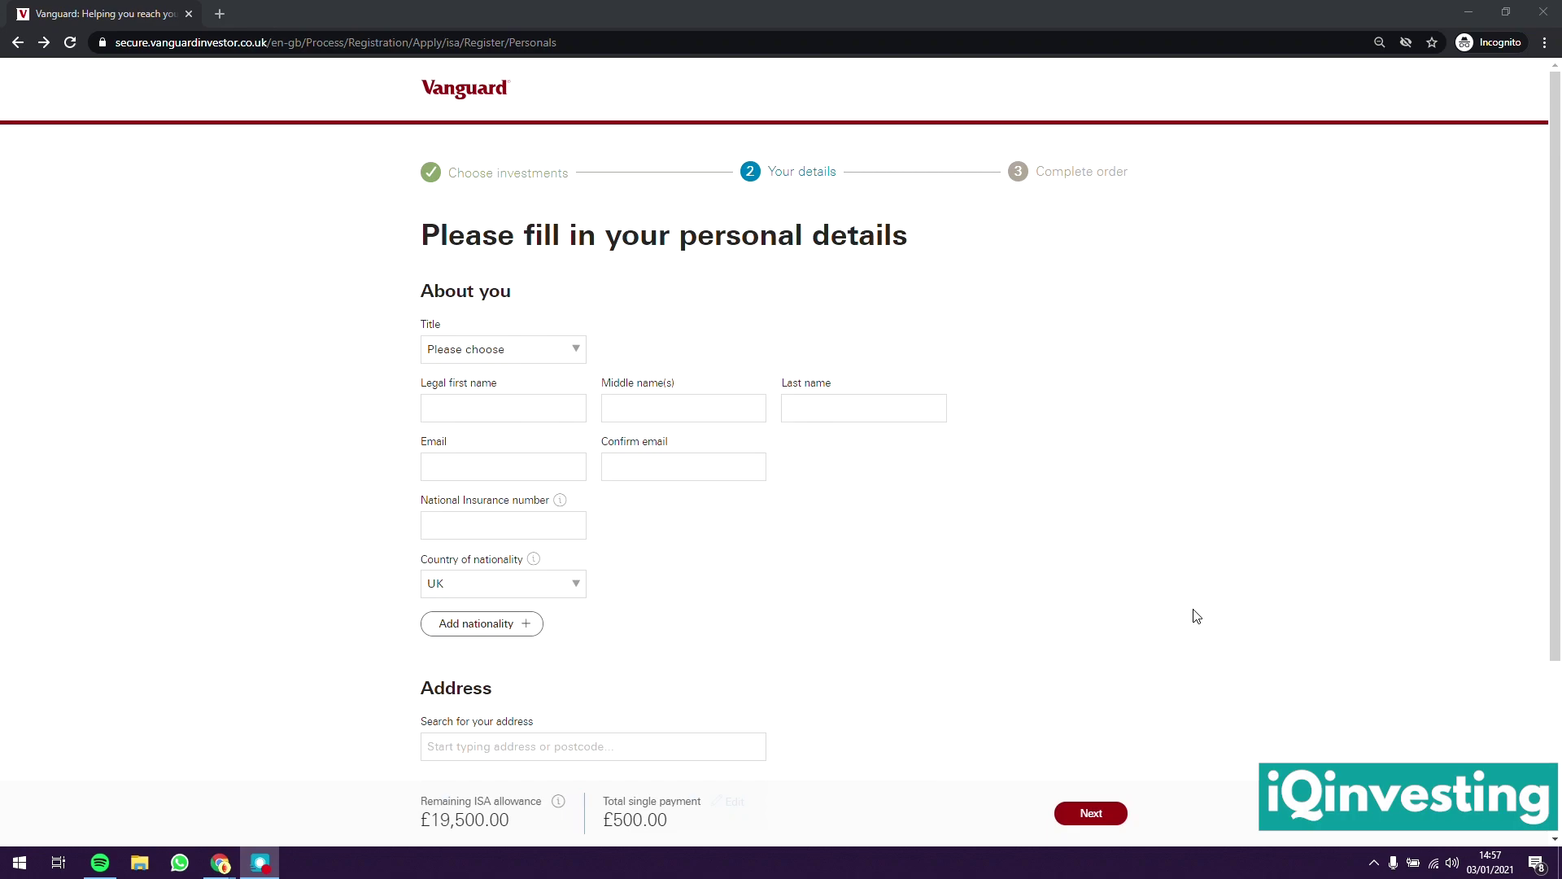